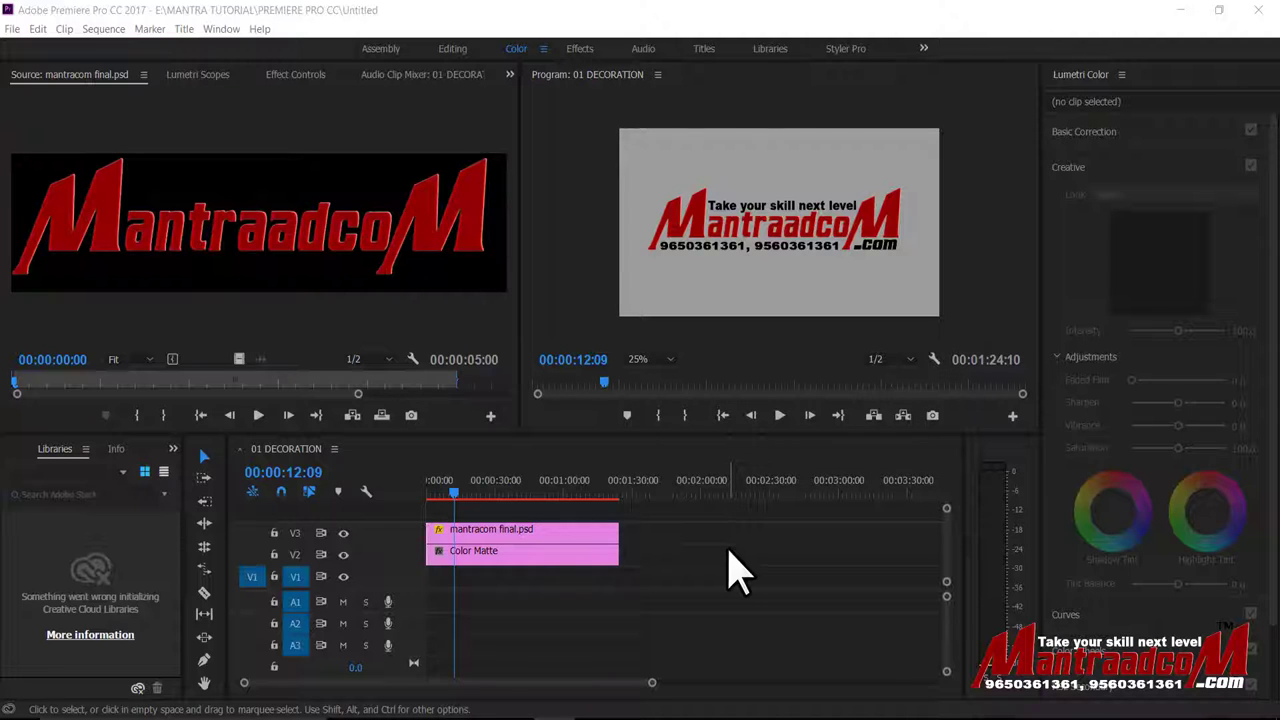
# Review the Window > Workspaces submenu, noting Save as New Workspace and Edit Workspaces.
pyautogui.click(221, 29)
pyautogui.moveTo(252, 52)
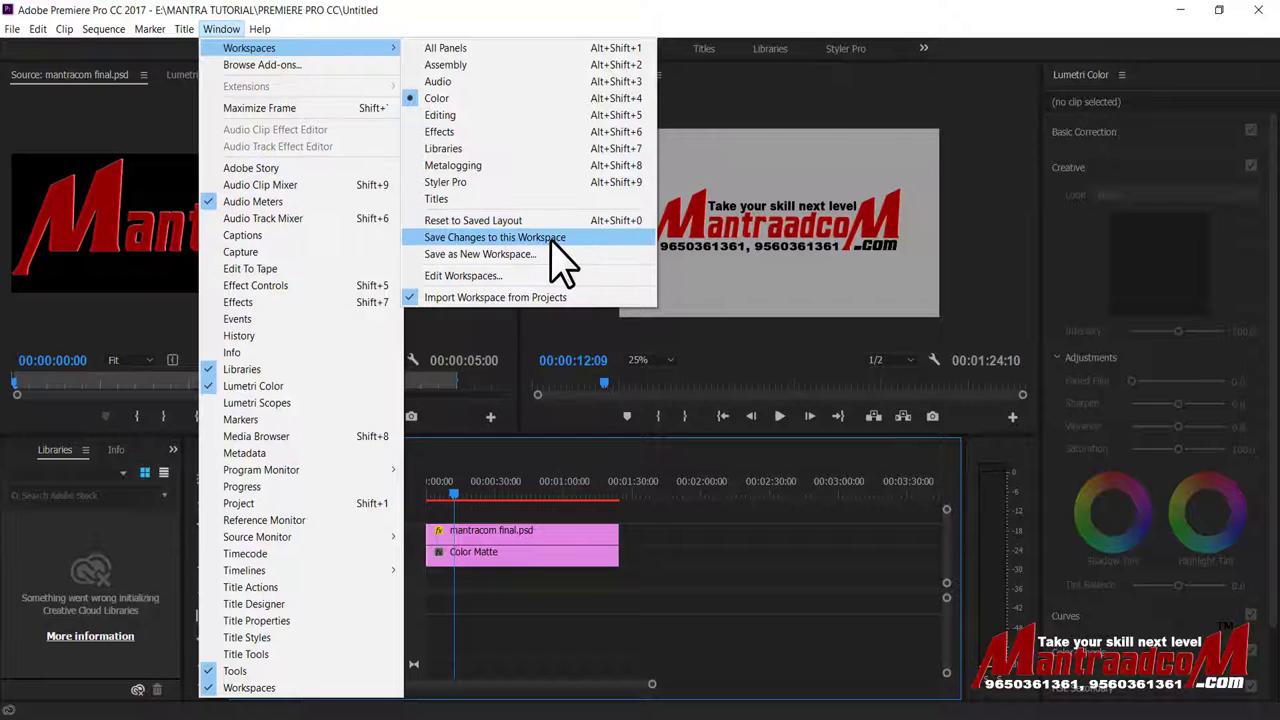
pyautogui.click(550, 255)
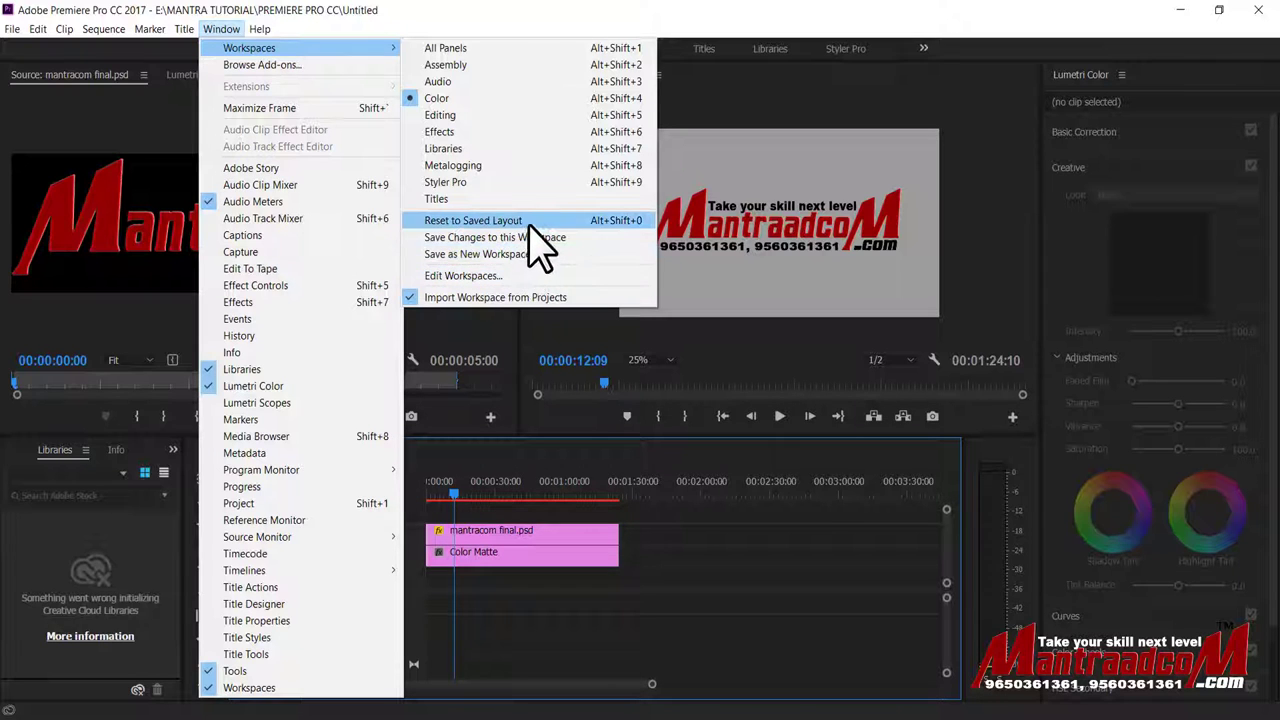
pyautogui.click(550, 273)
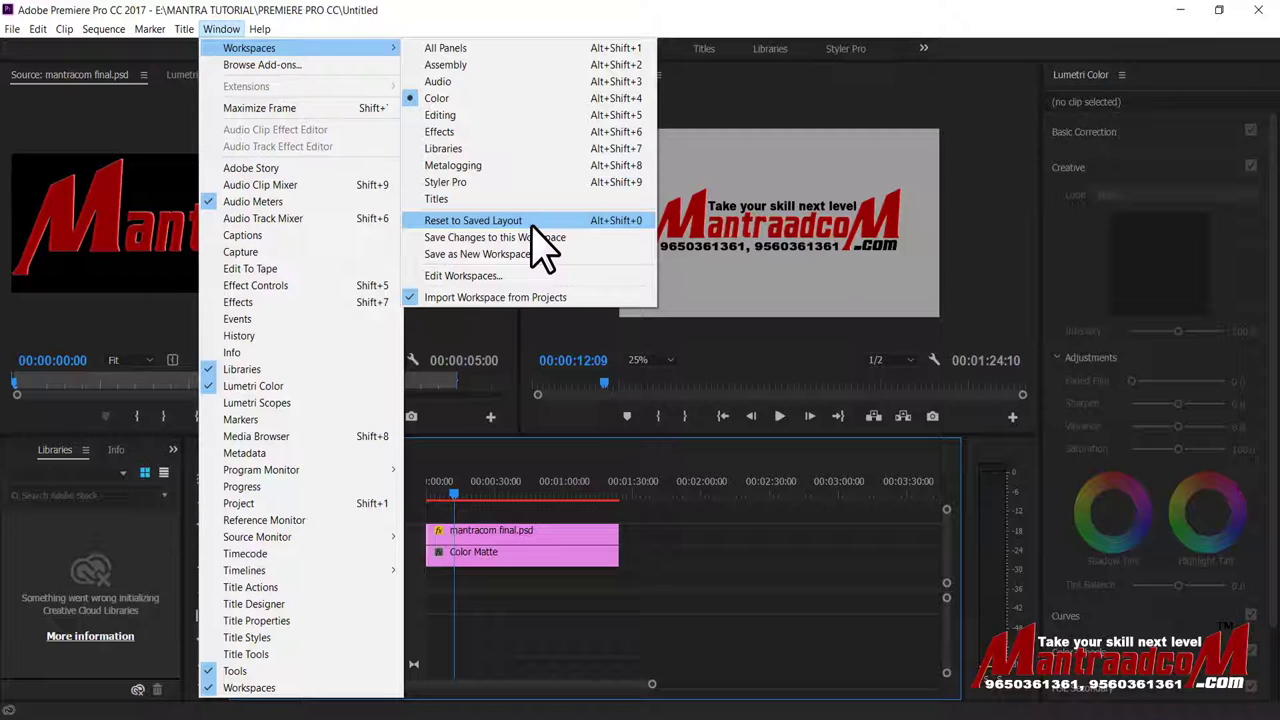
pyautogui.click(755, 105)
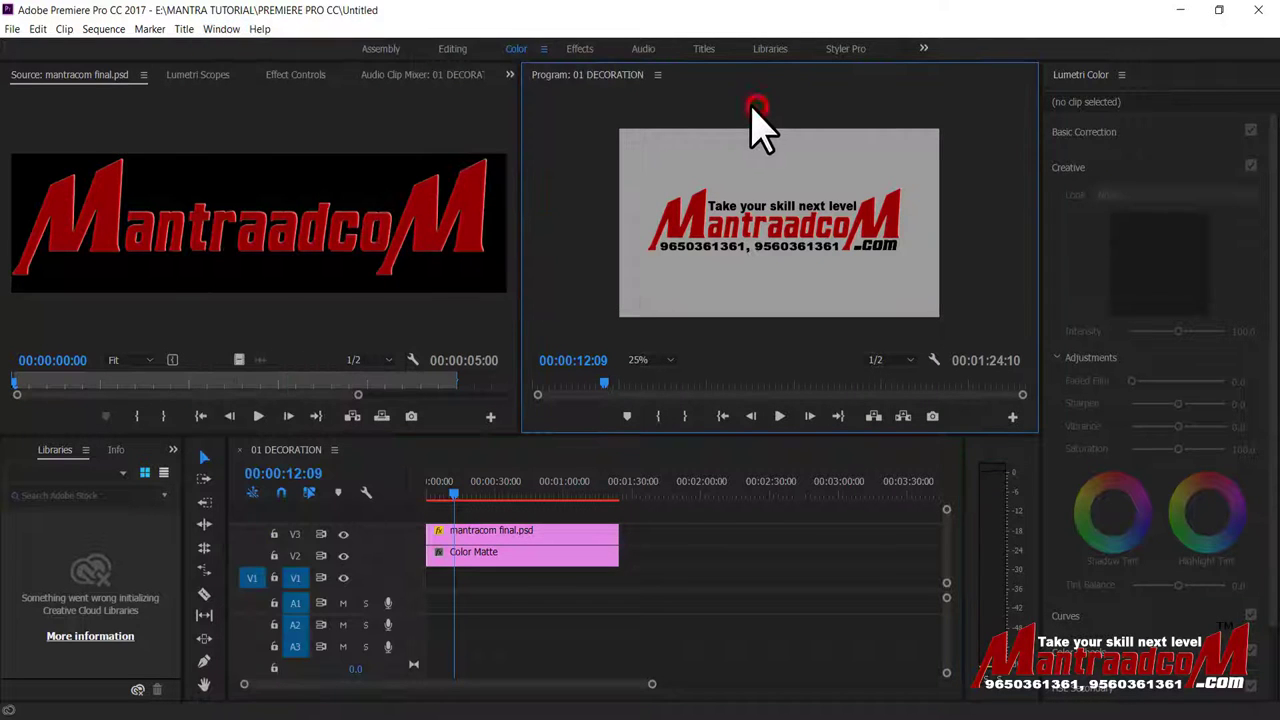
# Open the Color workspace's options menu, then the >> overflow list of hidden workspaces.
pyautogui.click(545, 49)
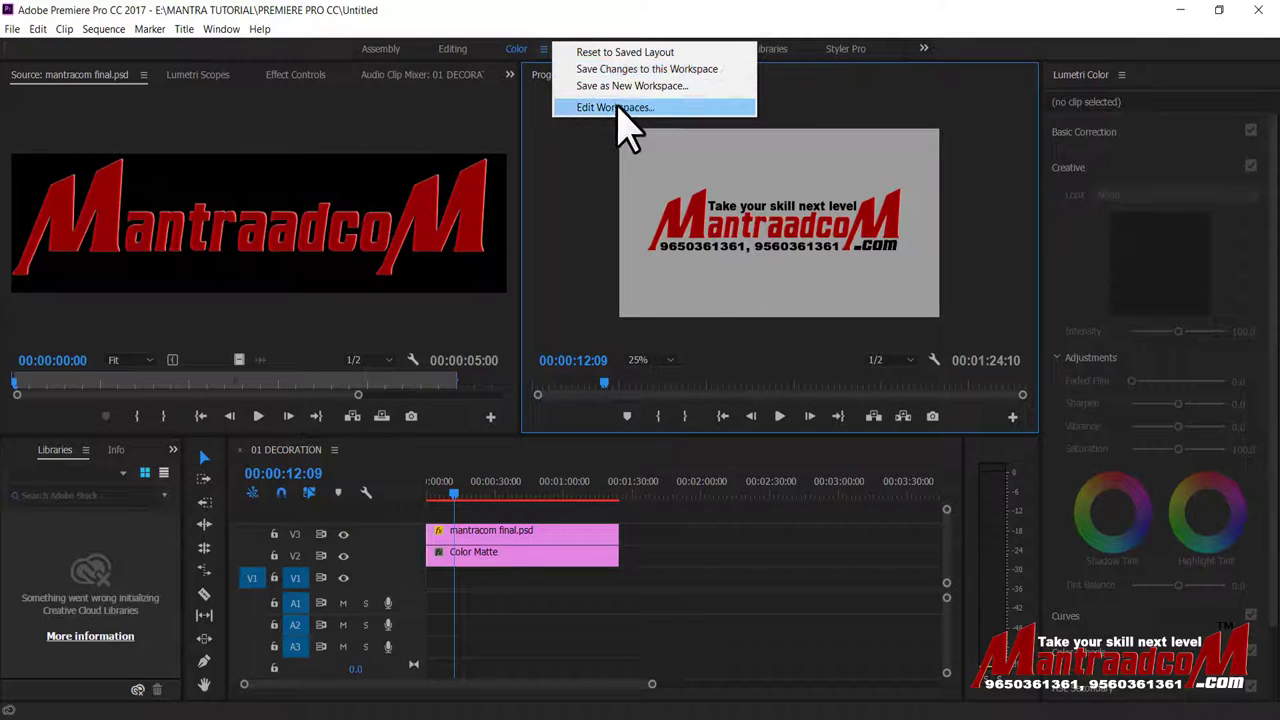
pyautogui.click(876, 80)
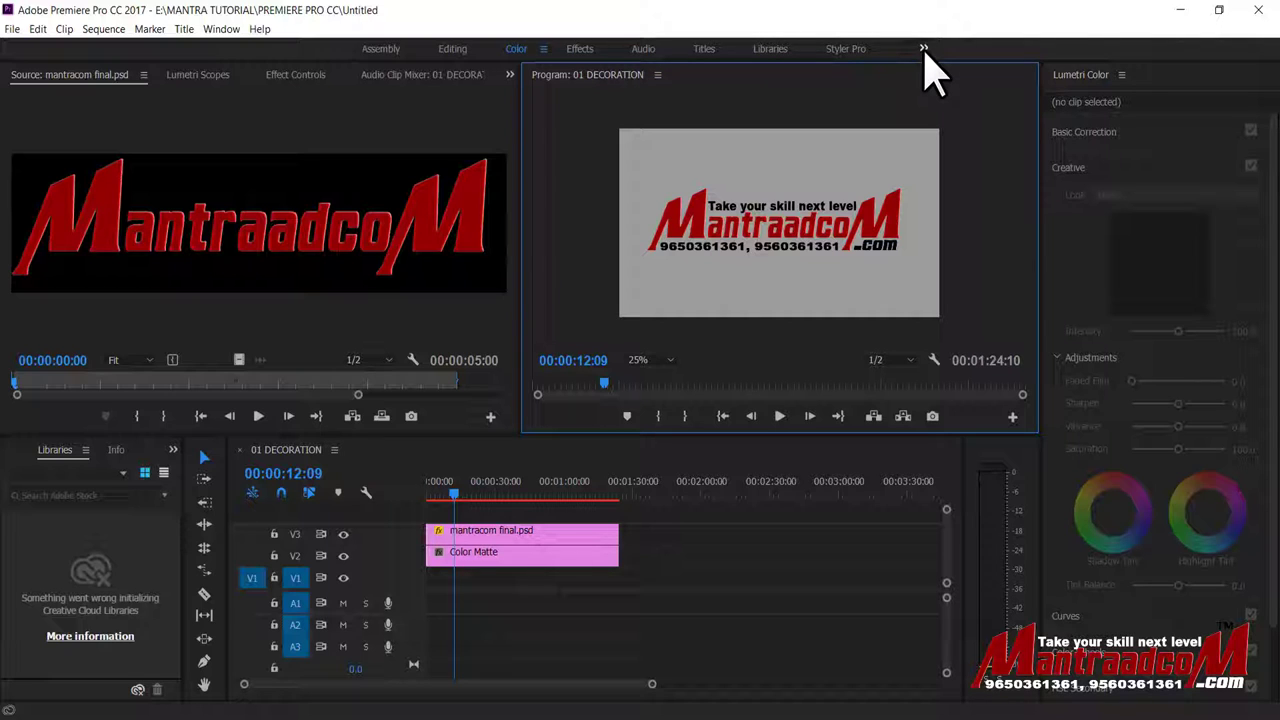
pyautogui.click(924, 52)
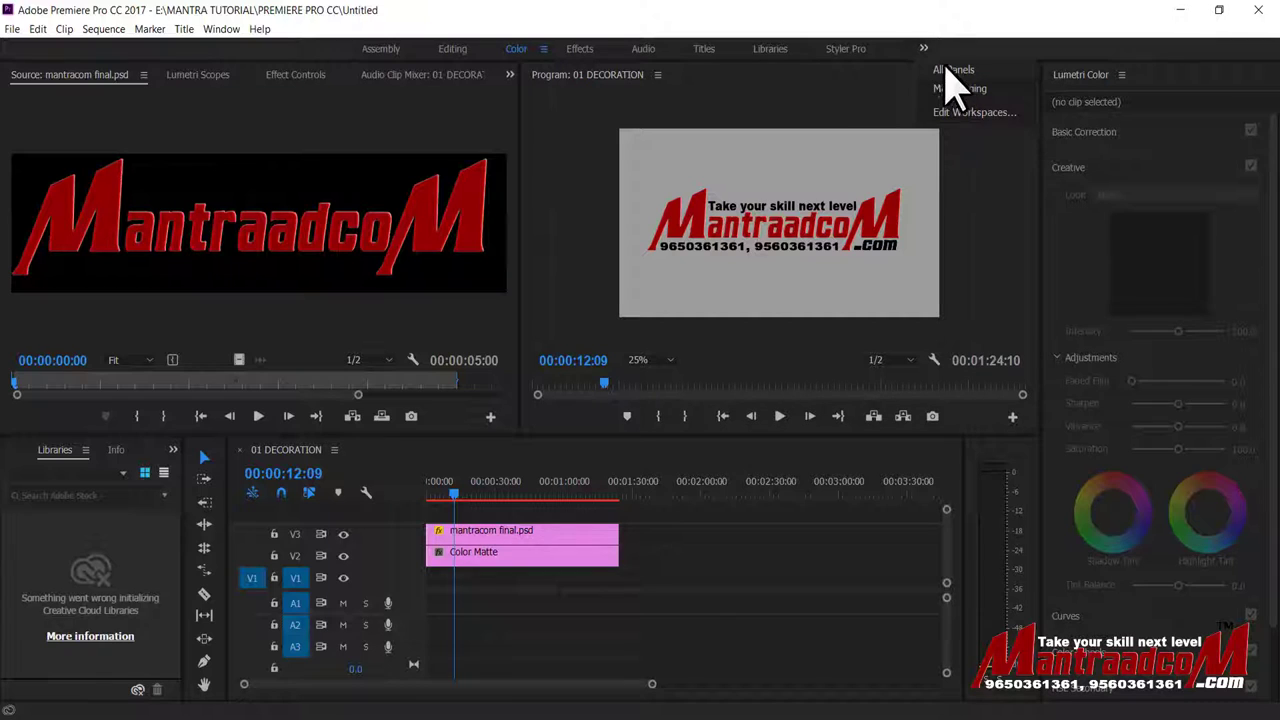
pyautogui.click(923, 49)
pyautogui.click(923, 49)
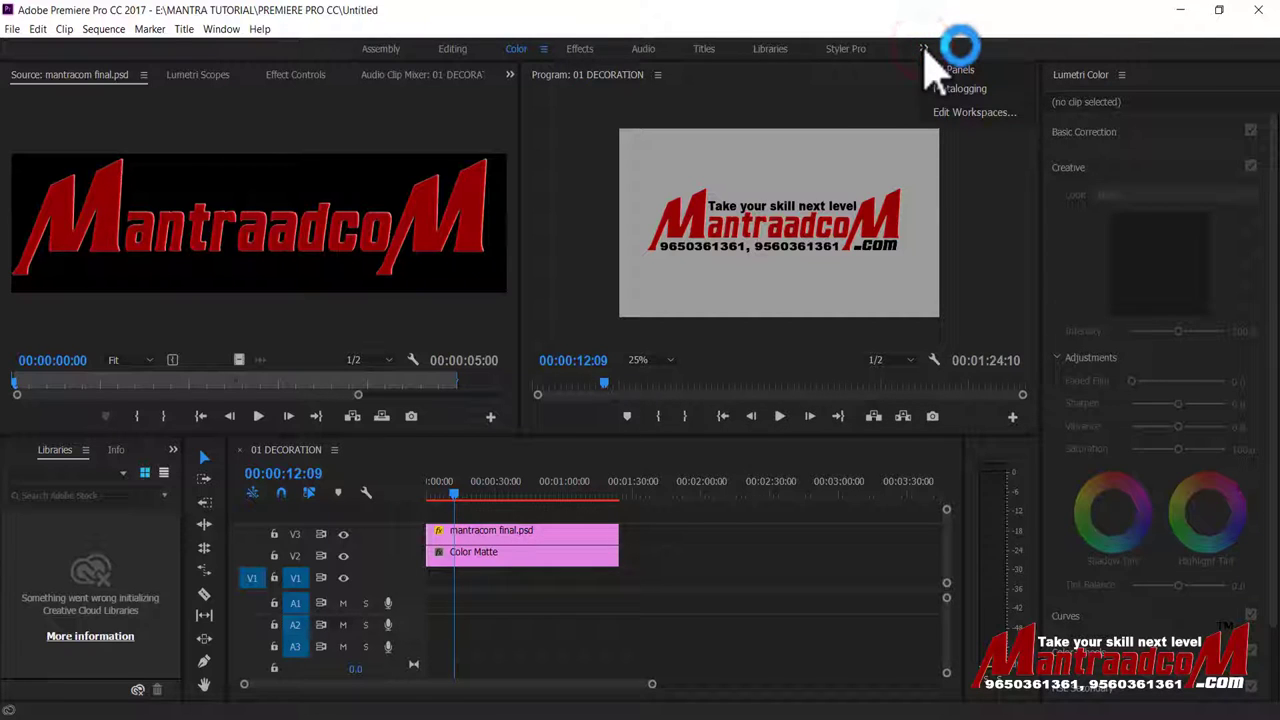
# Close the overflow list and open the Program monitor panel's options menu.
pyautogui.click(548, 54)
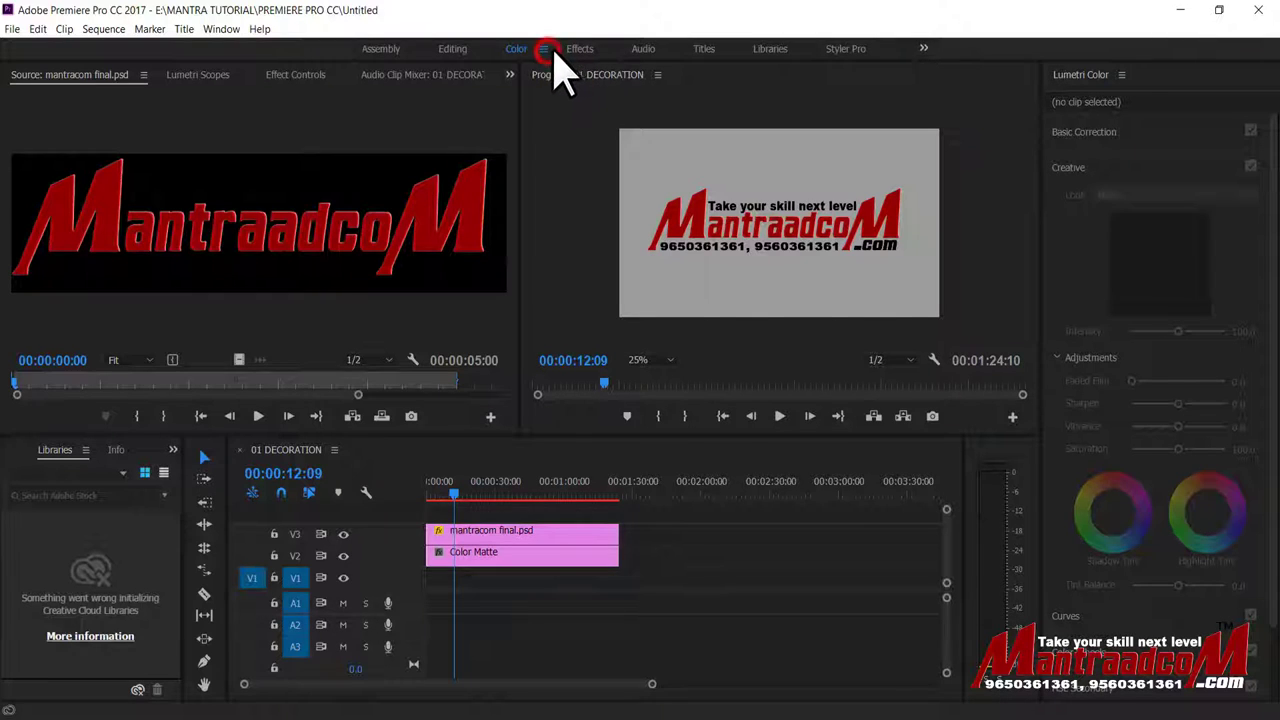
pyautogui.click(565, 55)
pyautogui.click(553, 50)
pyautogui.click(656, 75)
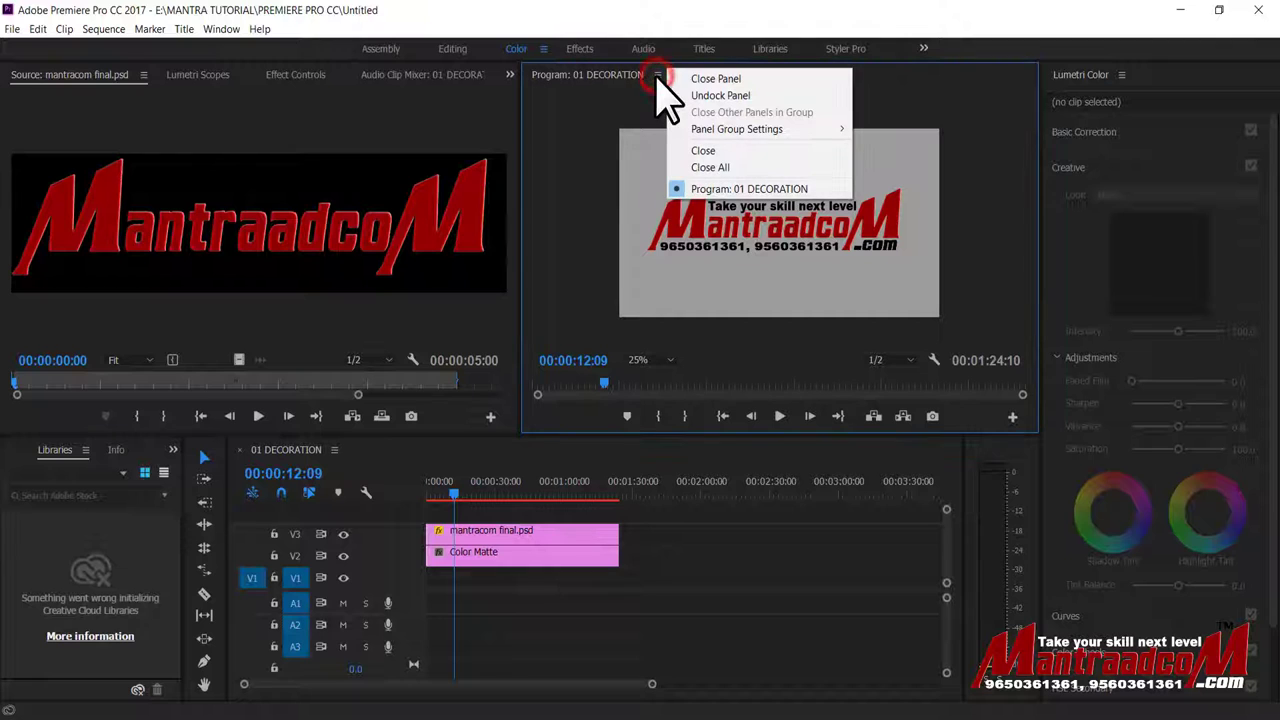
pyautogui.click(543, 49)
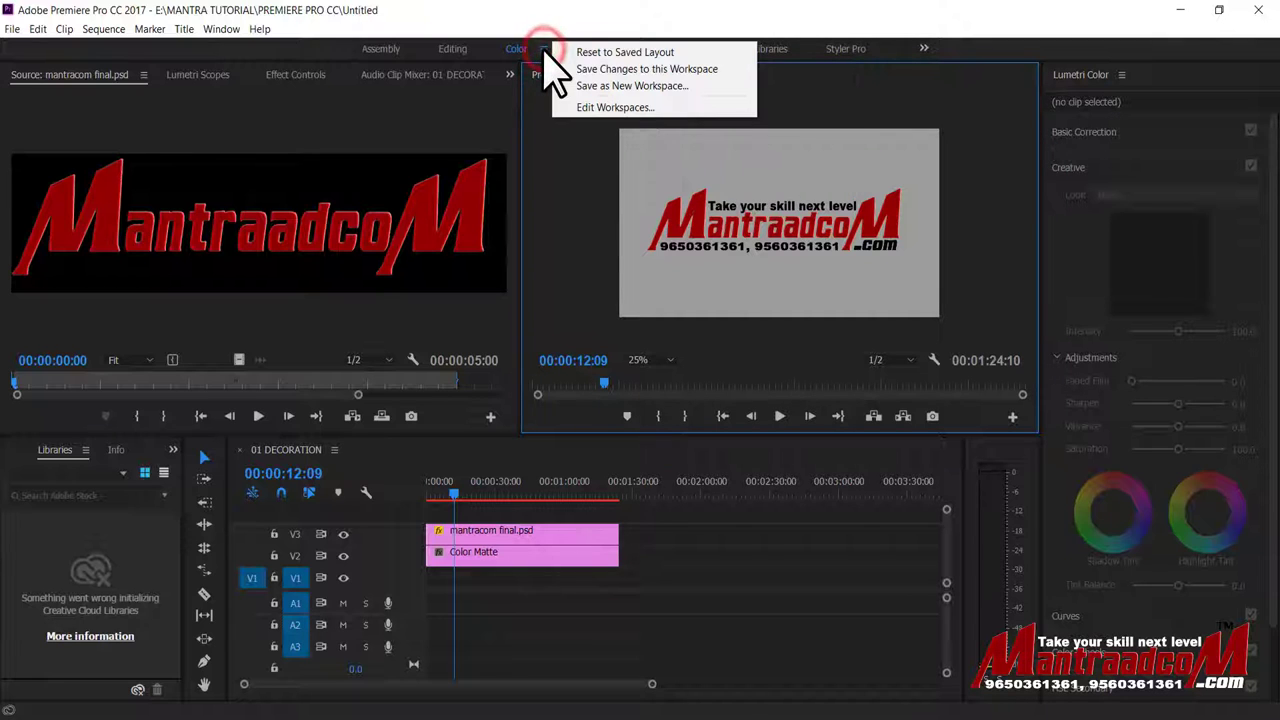
pyautogui.click(143, 75)
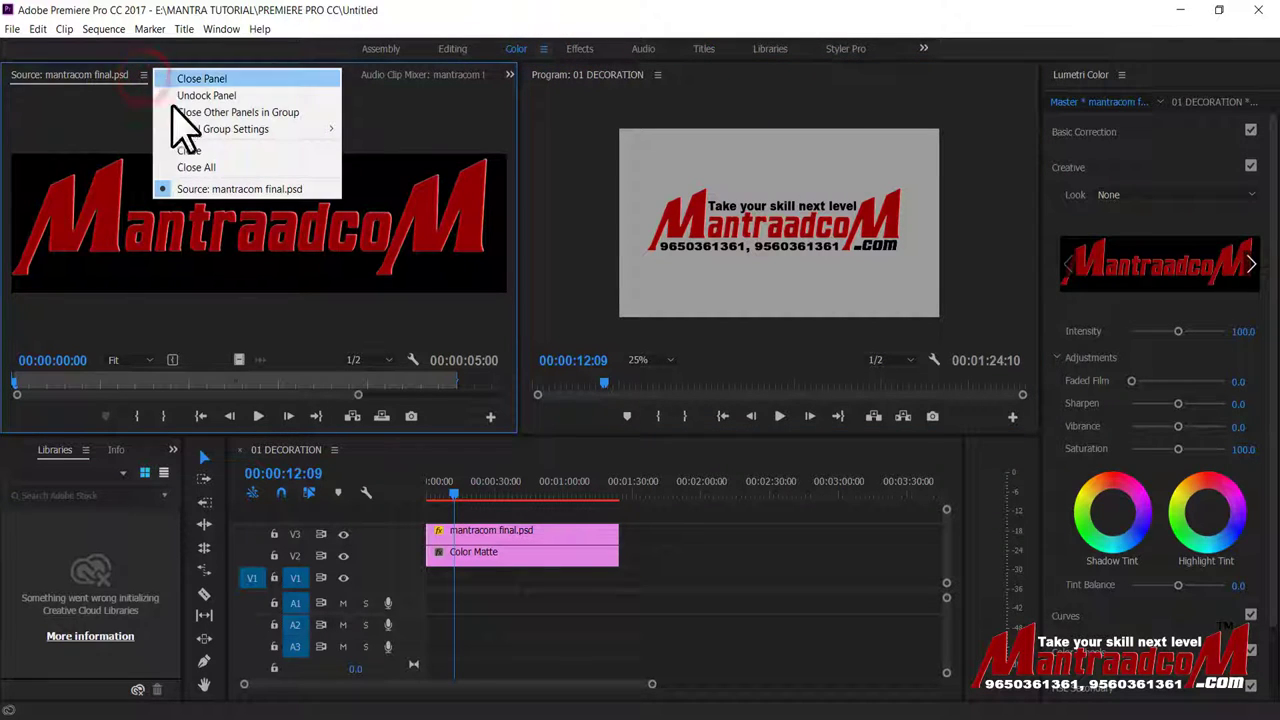
pyautogui.click(86, 450)
pyautogui.click(105, 566)
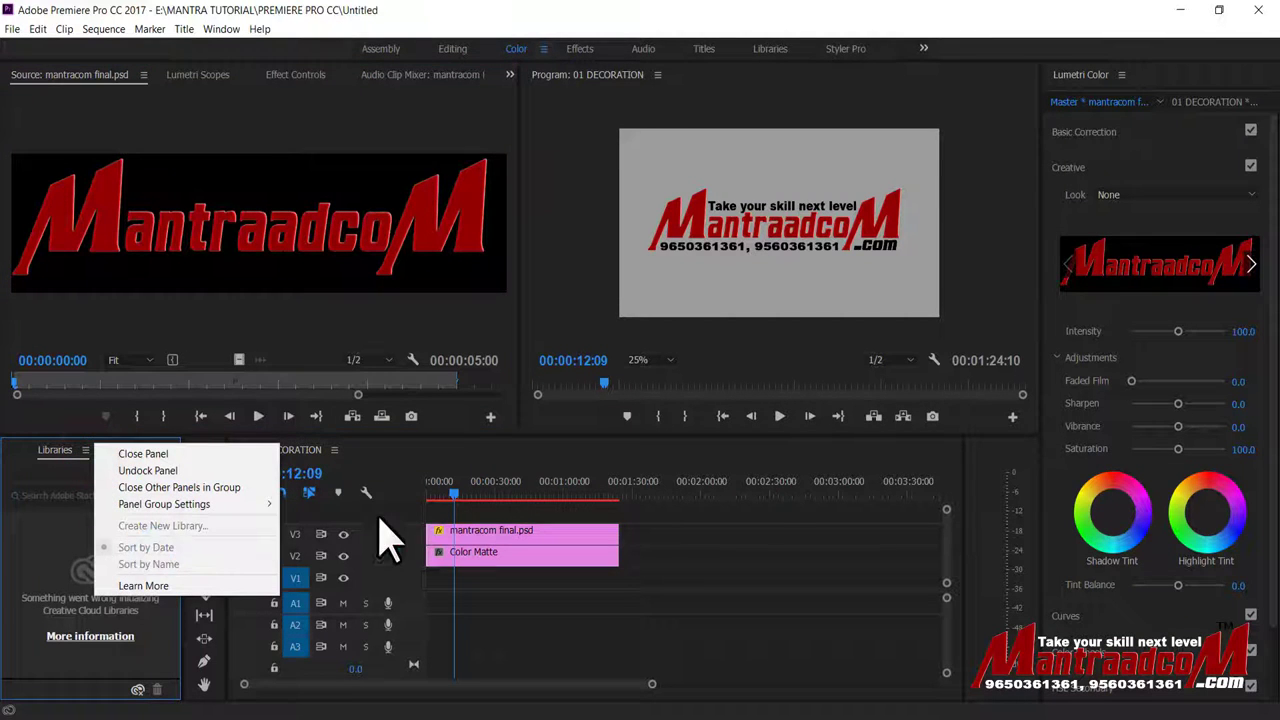
pyautogui.click(334, 450)
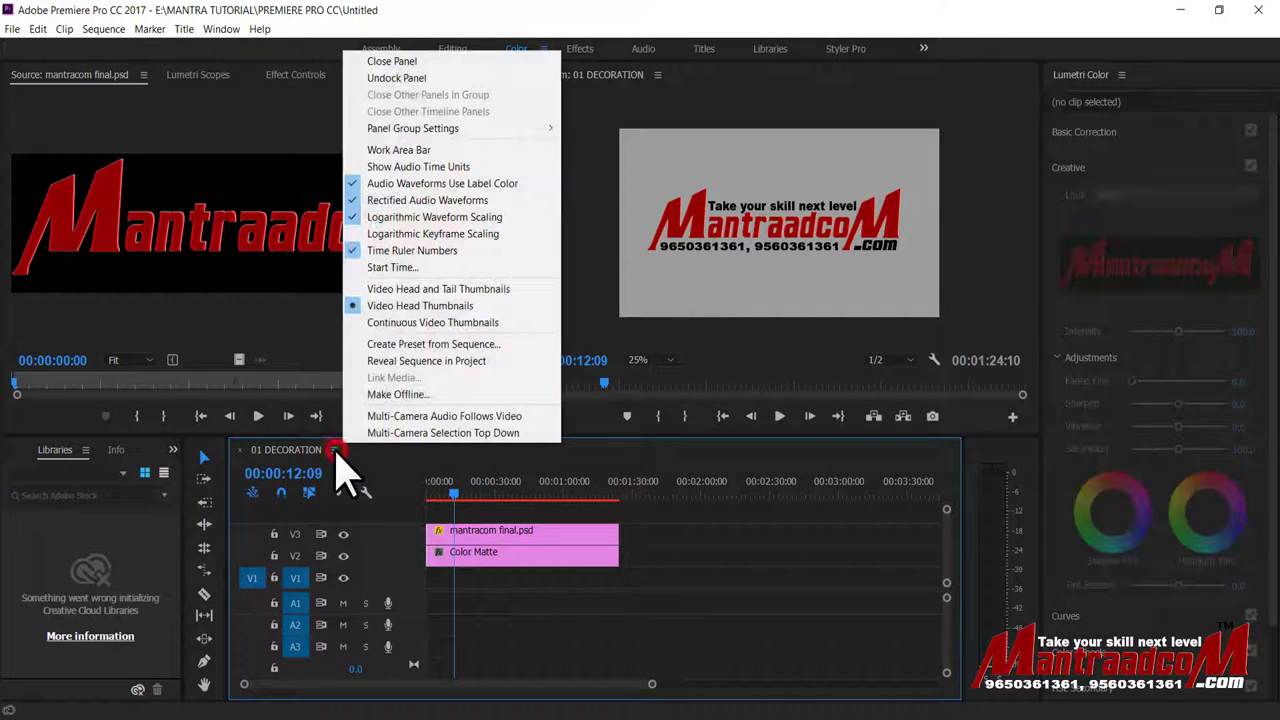
pyautogui.click(608, 465)
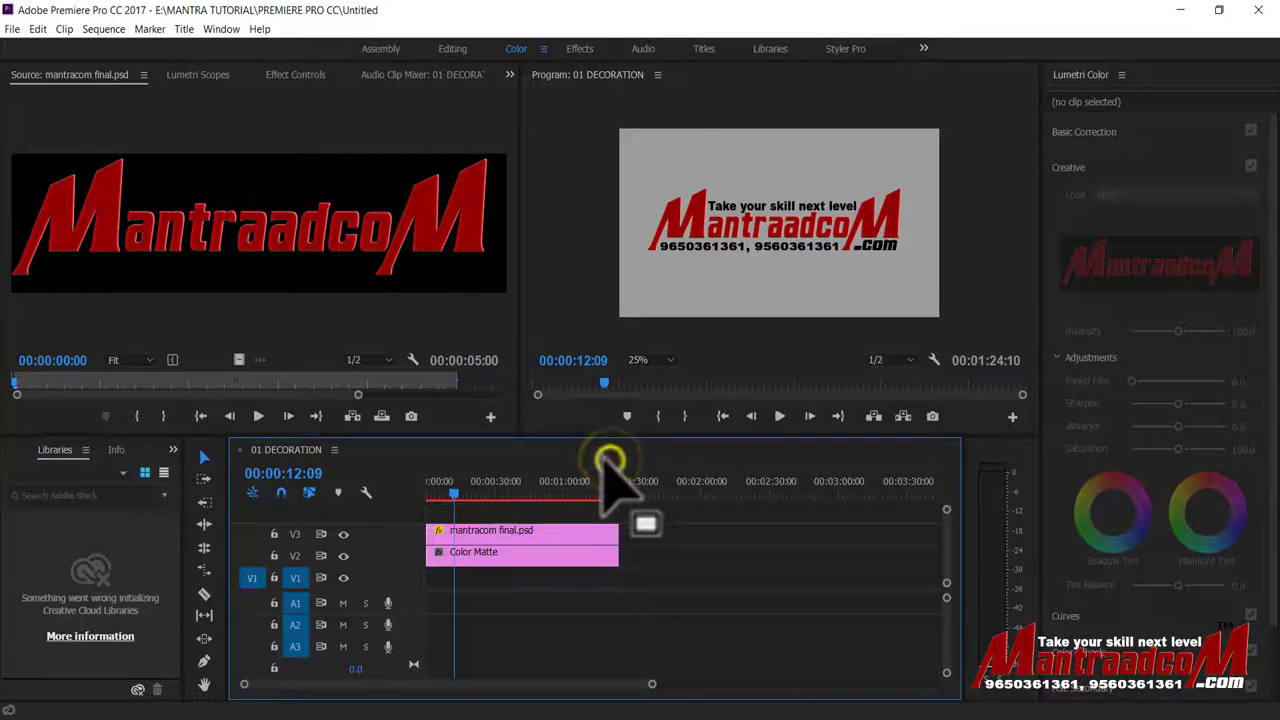
pyautogui.rightClick(542, 481)
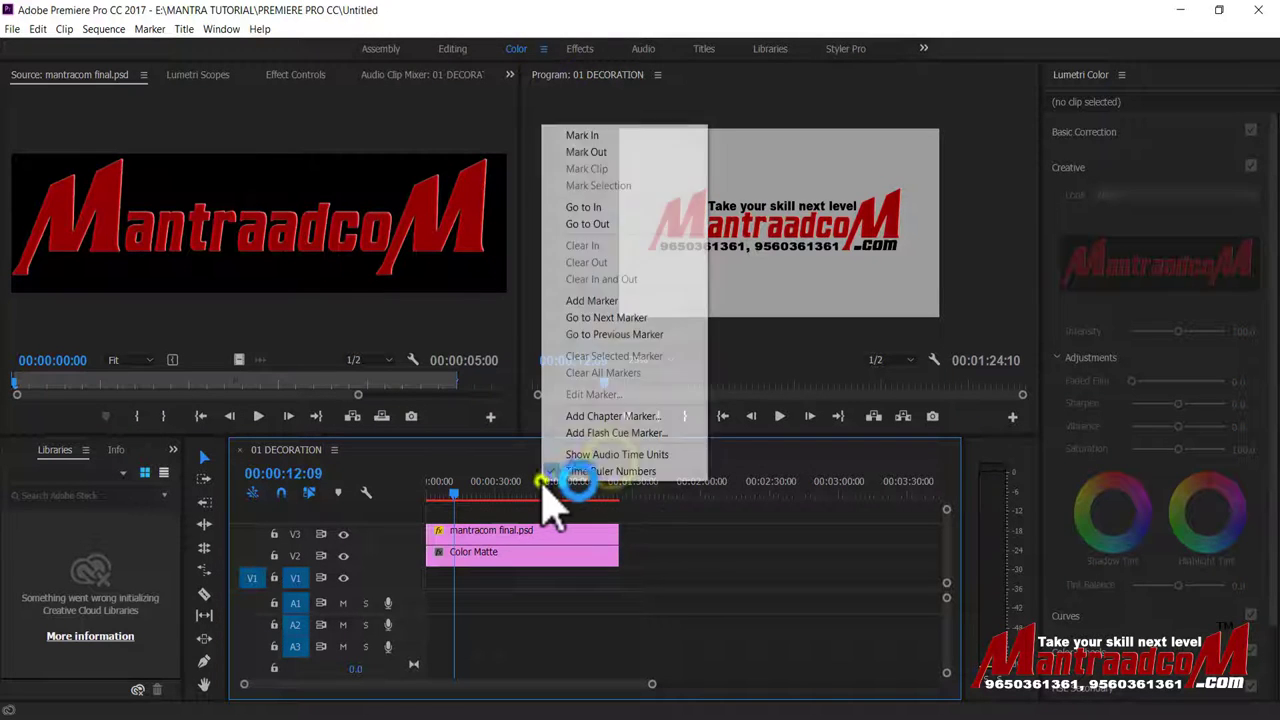
pyautogui.click(391, 458)
pyautogui.click(334, 450)
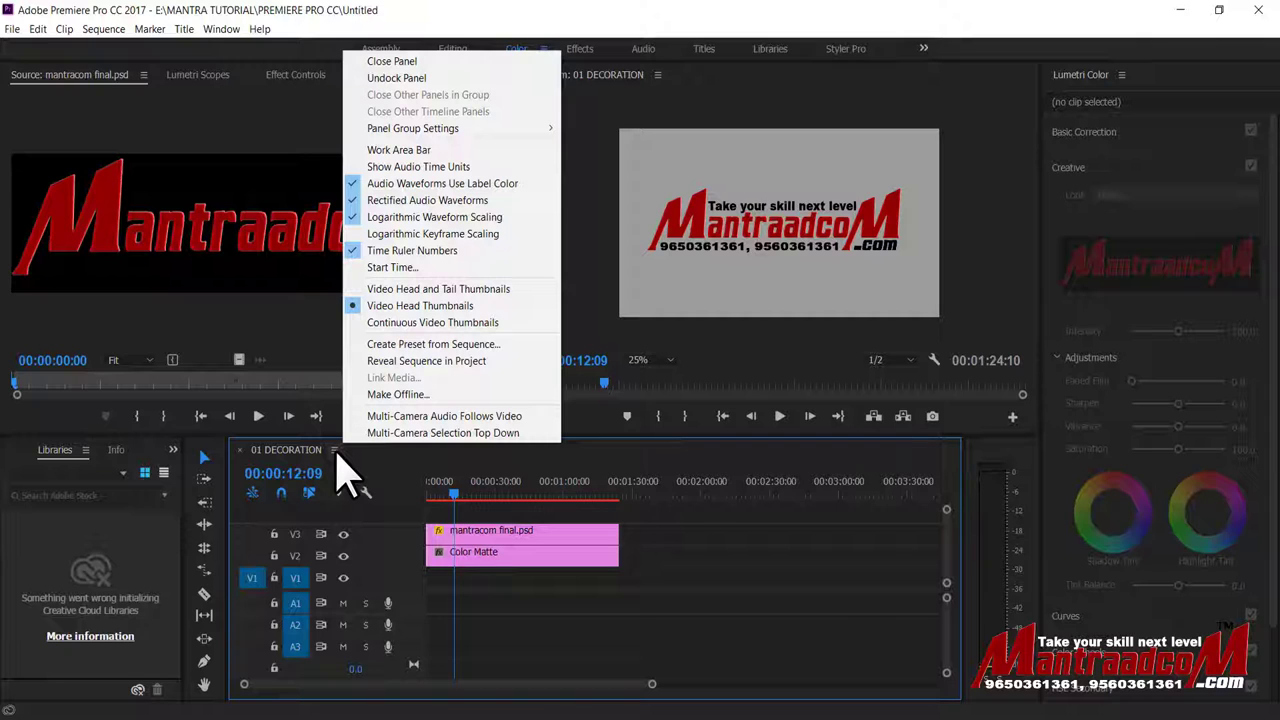
pyautogui.click(680, 82)
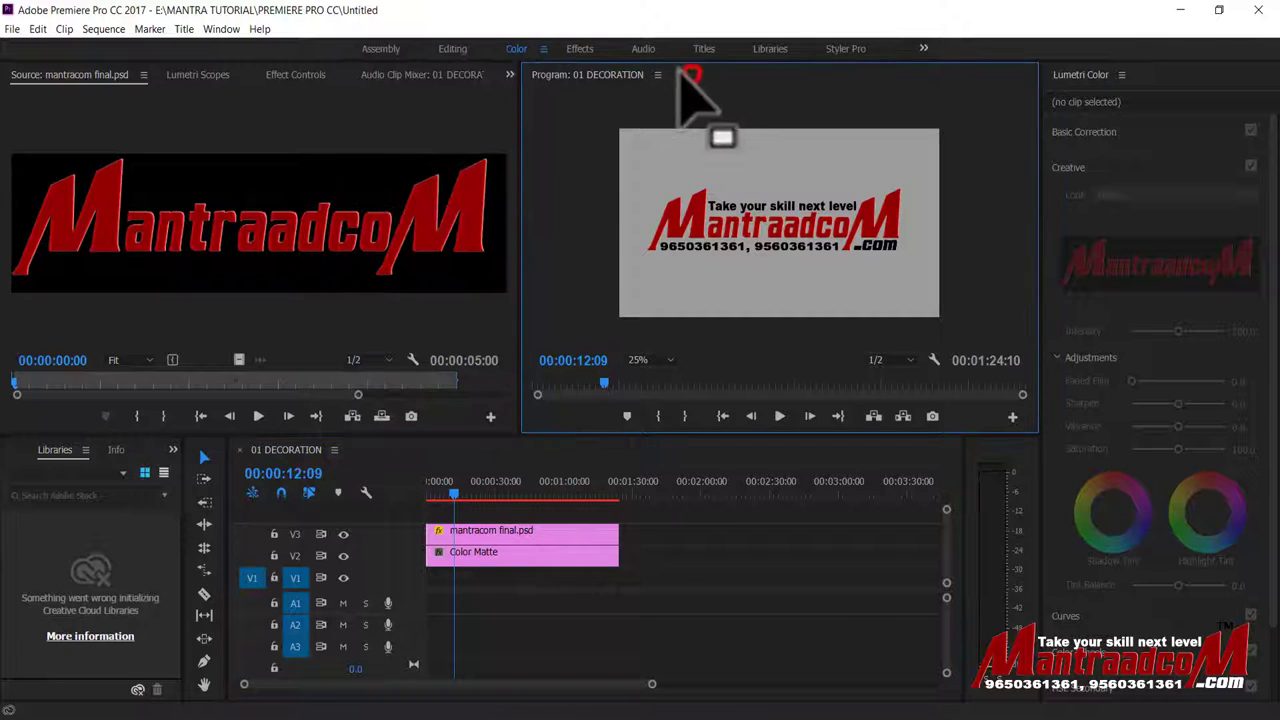
pyautogui.click(543, 49)
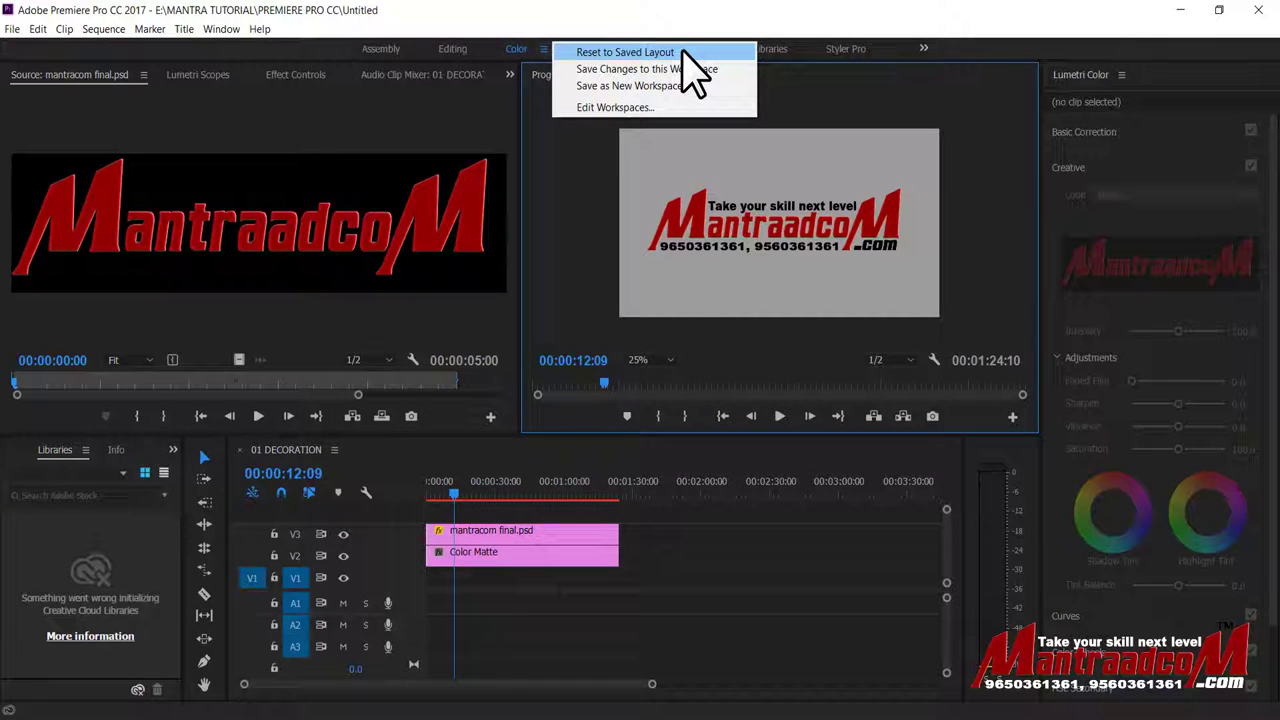
pyautogui.click(546, 224)
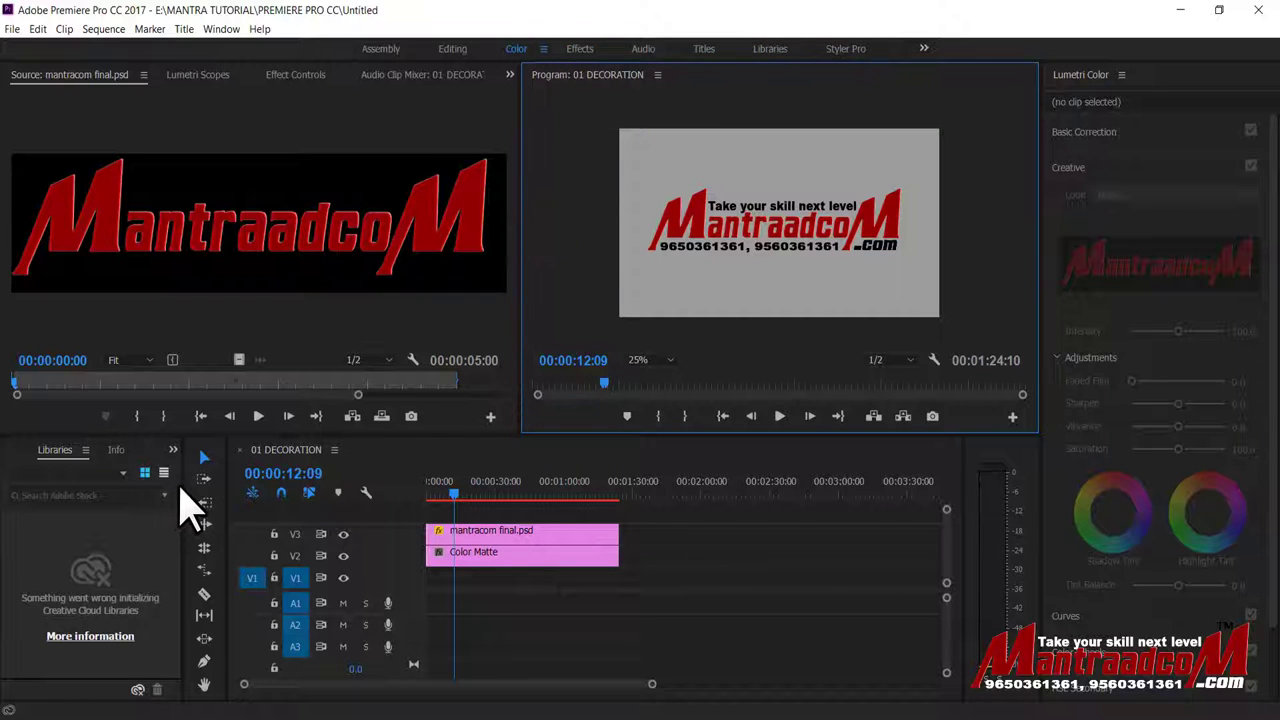
# Widen Libraries and Lumetri Color, enlarge the Program monitor, then choose Reset to Saved Layout for Color.
pyautogui.moveTo(184, 510); pyautogui.dragTo(435, 510)
pyautogui.moveTo(1040, 338); pyautogui.dragTo(402, 432)
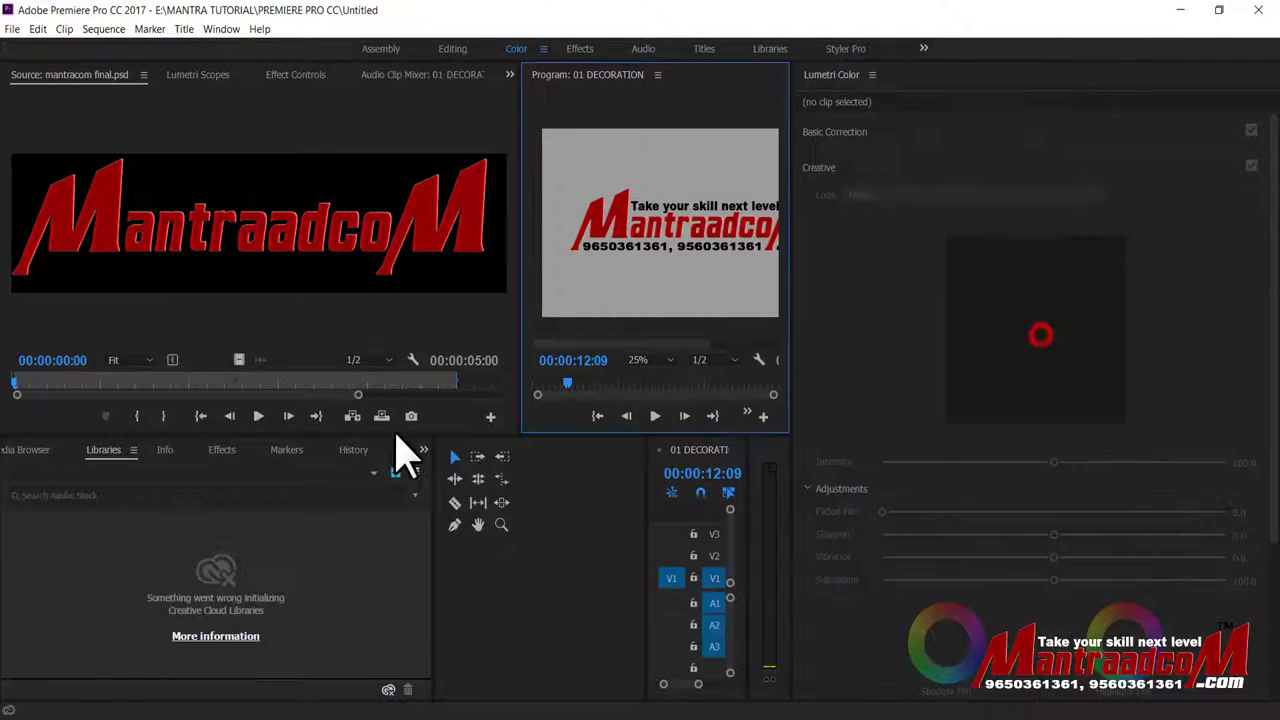
pyautogui.moveTo(516, 318); pyautogui.dragTo(281, 283)
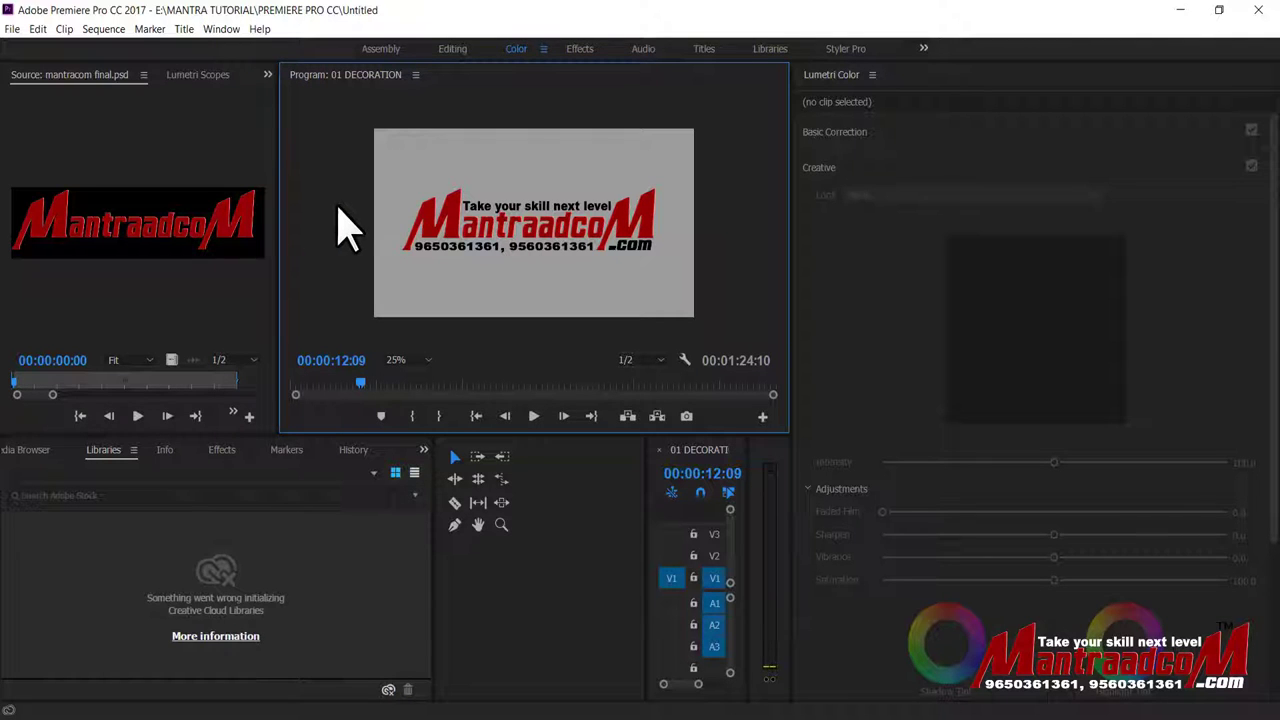
pyautogui.click(543, 49)
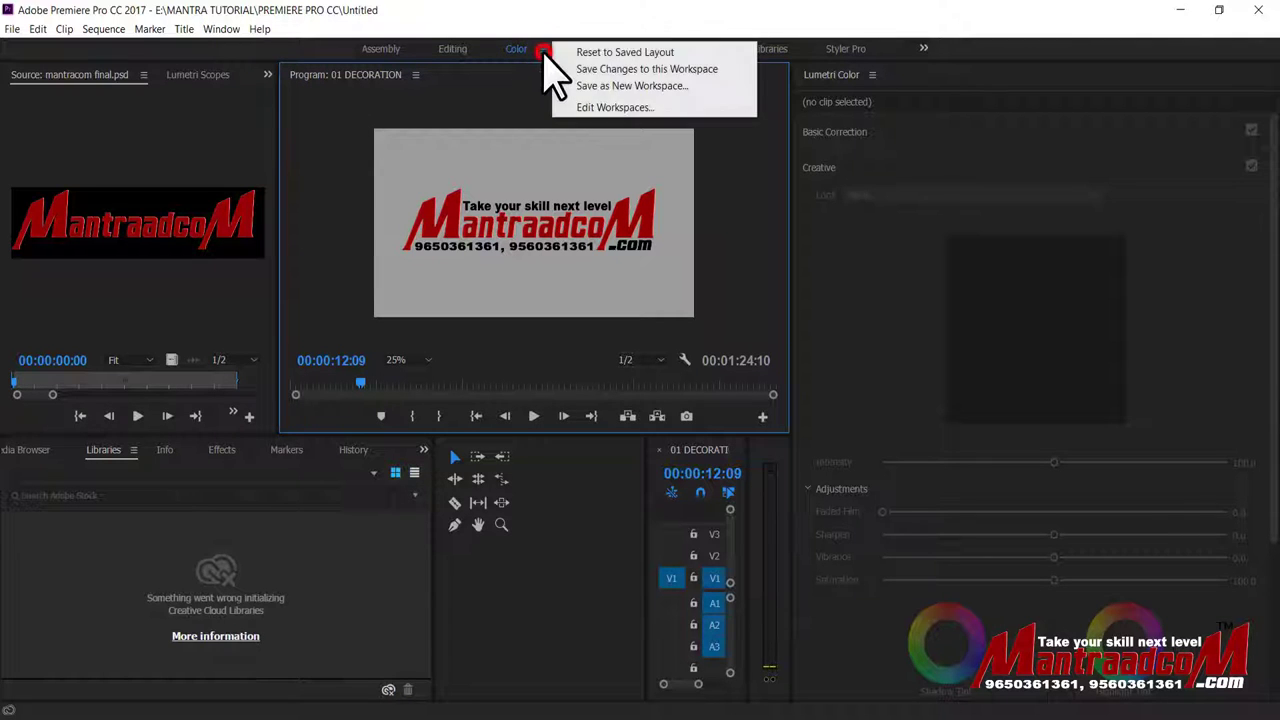
pyautogui.click(680, 52)
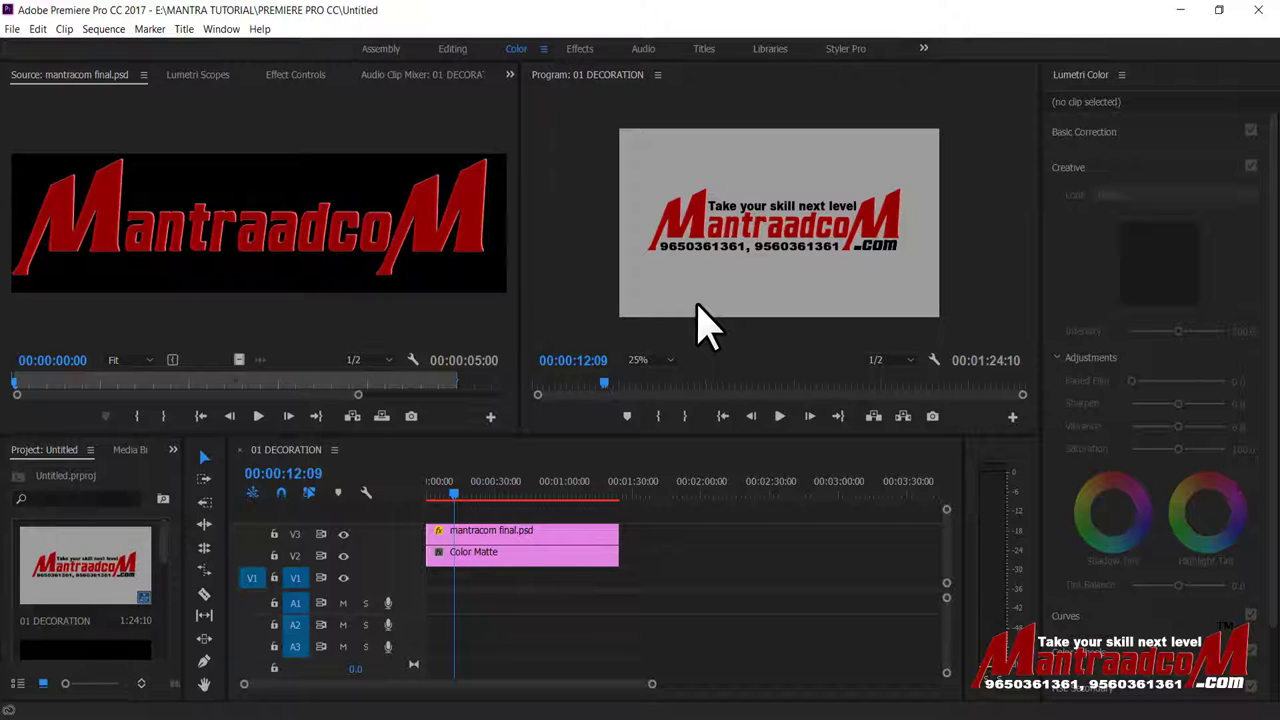
# Drag the Program/Lumetri and Source/Program dividers left to widen Lumetri Color and the Program monitor.
pyautogui.click(543, 48)
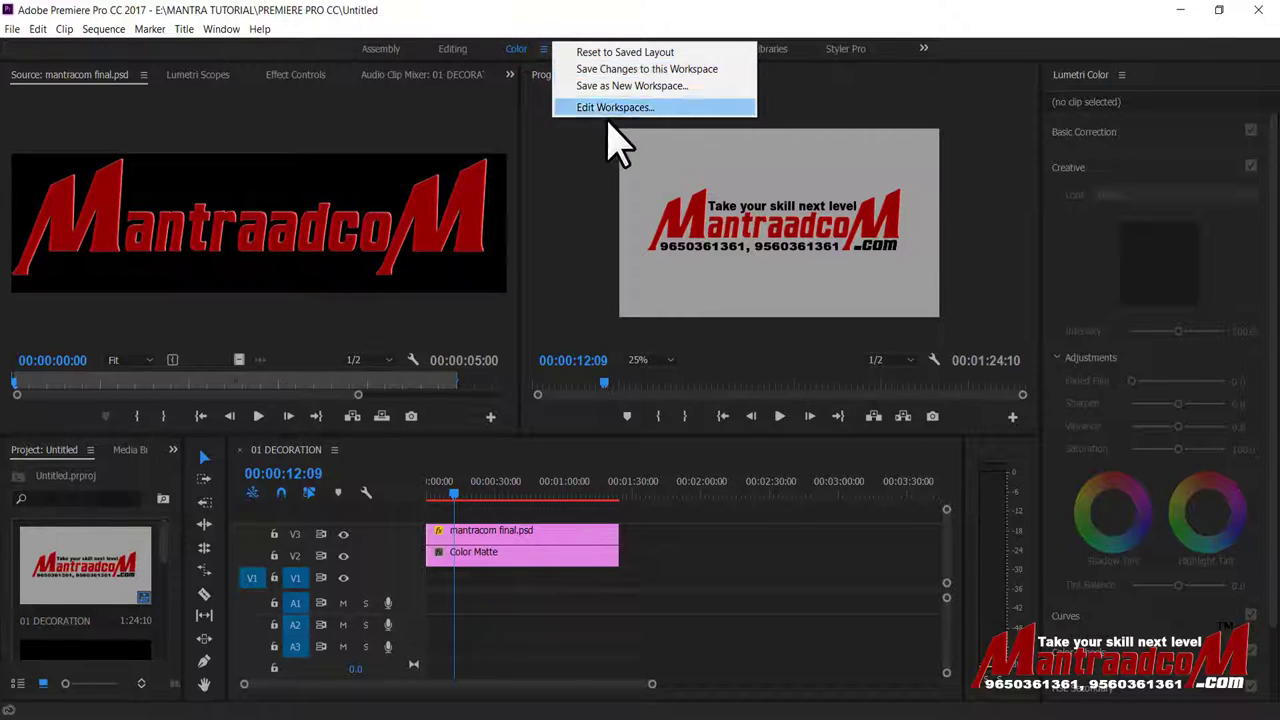
pyautogui.click(560, 182)
pyautogui.moveTo(1040, 243); pyautogui.dragTo(886, 242)
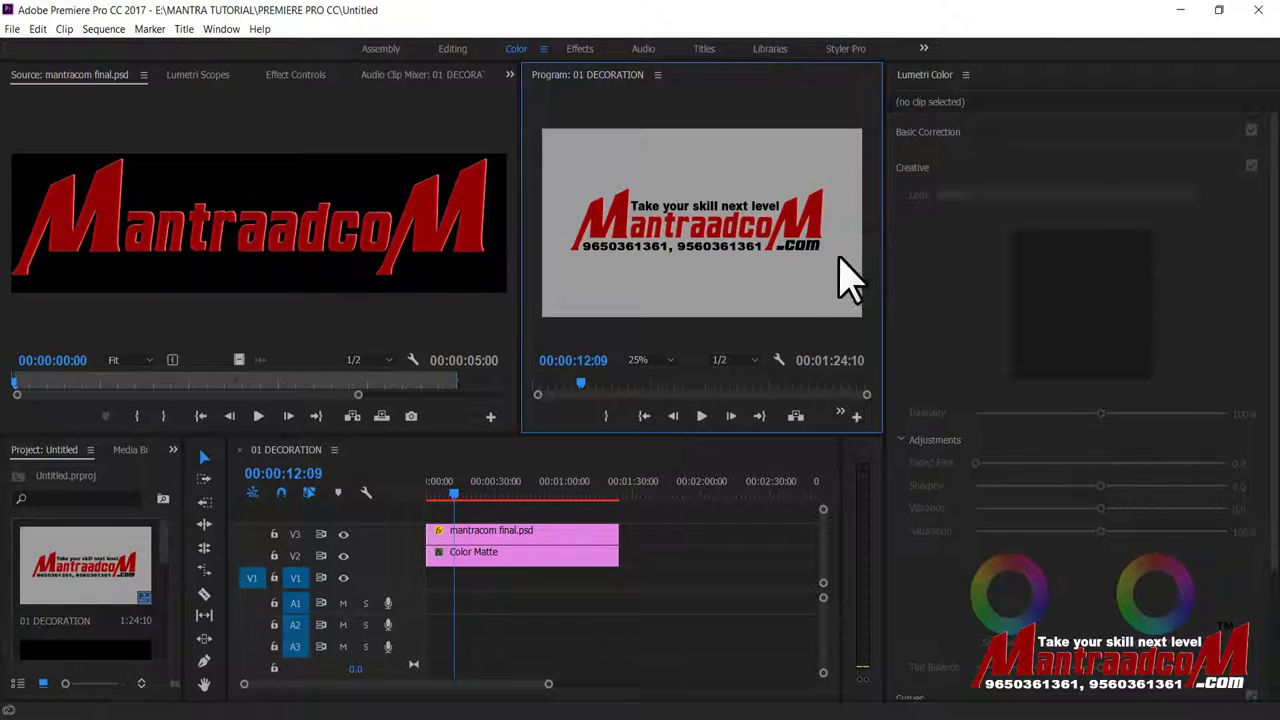
pyautogui.moveTo(520, 250); pyautogui.dragTo(375, 250)
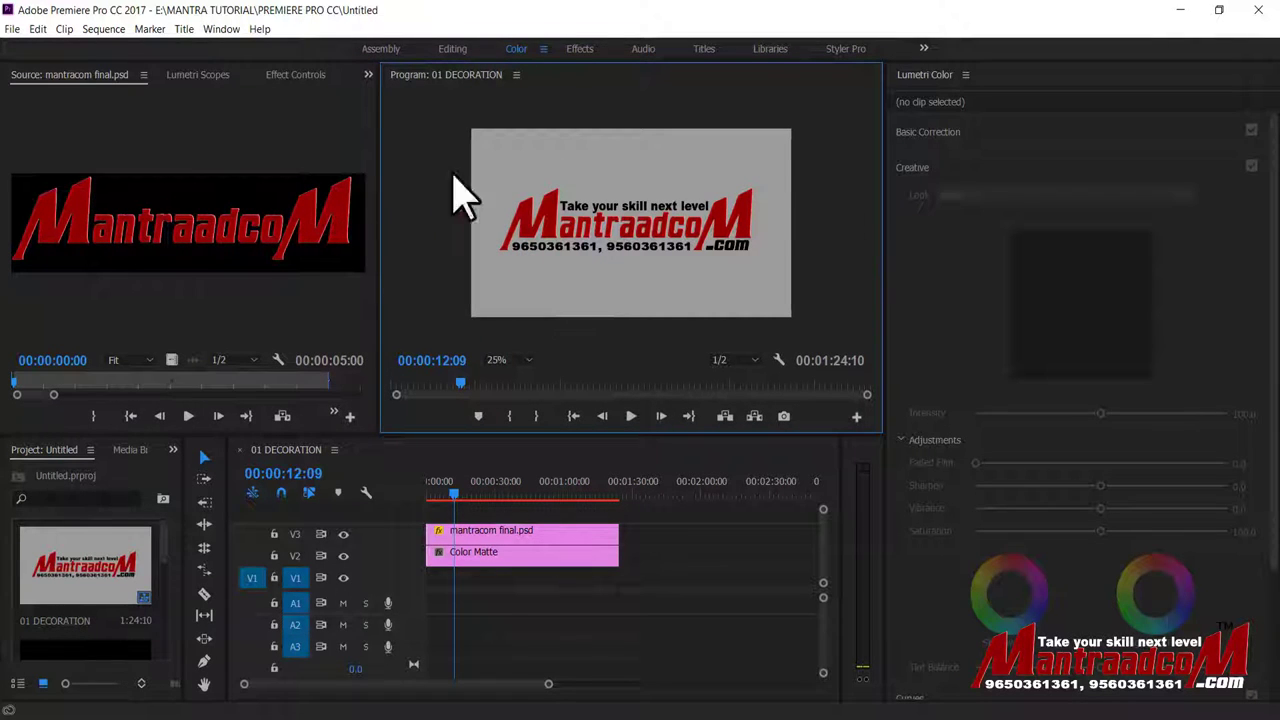
pyautogui.click(543, 50)
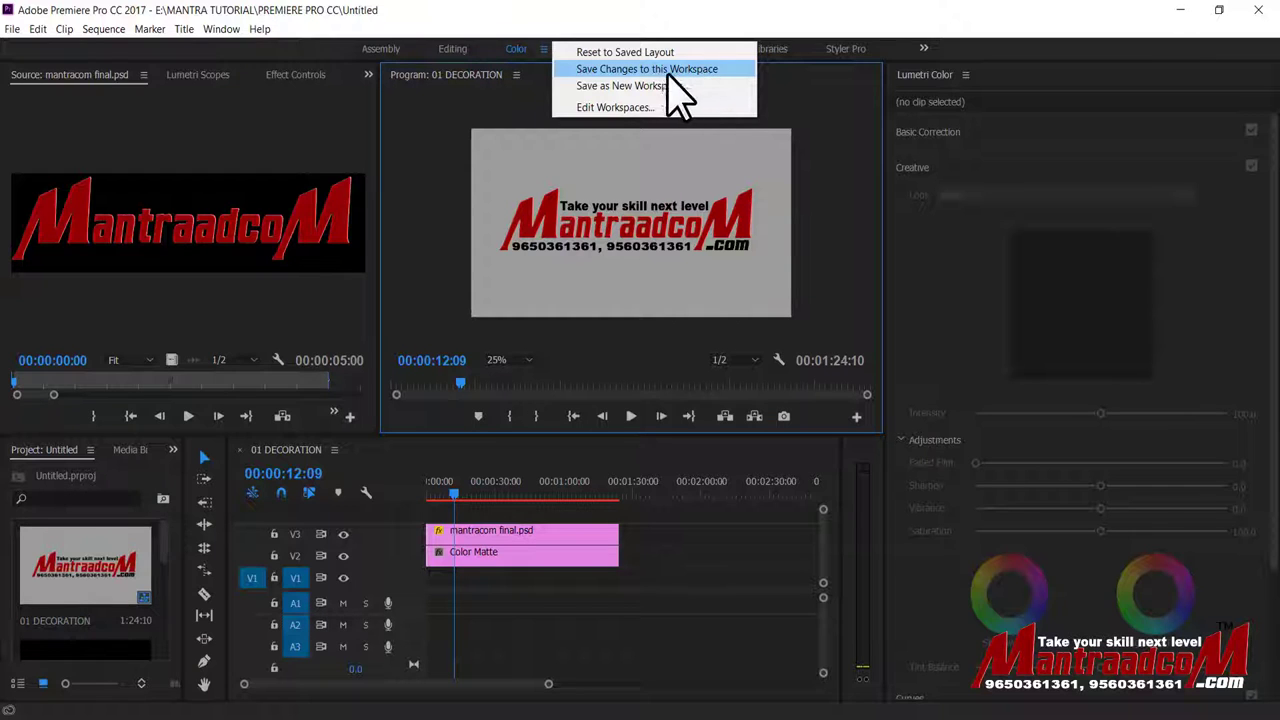
pyautogui.click(688, 87)
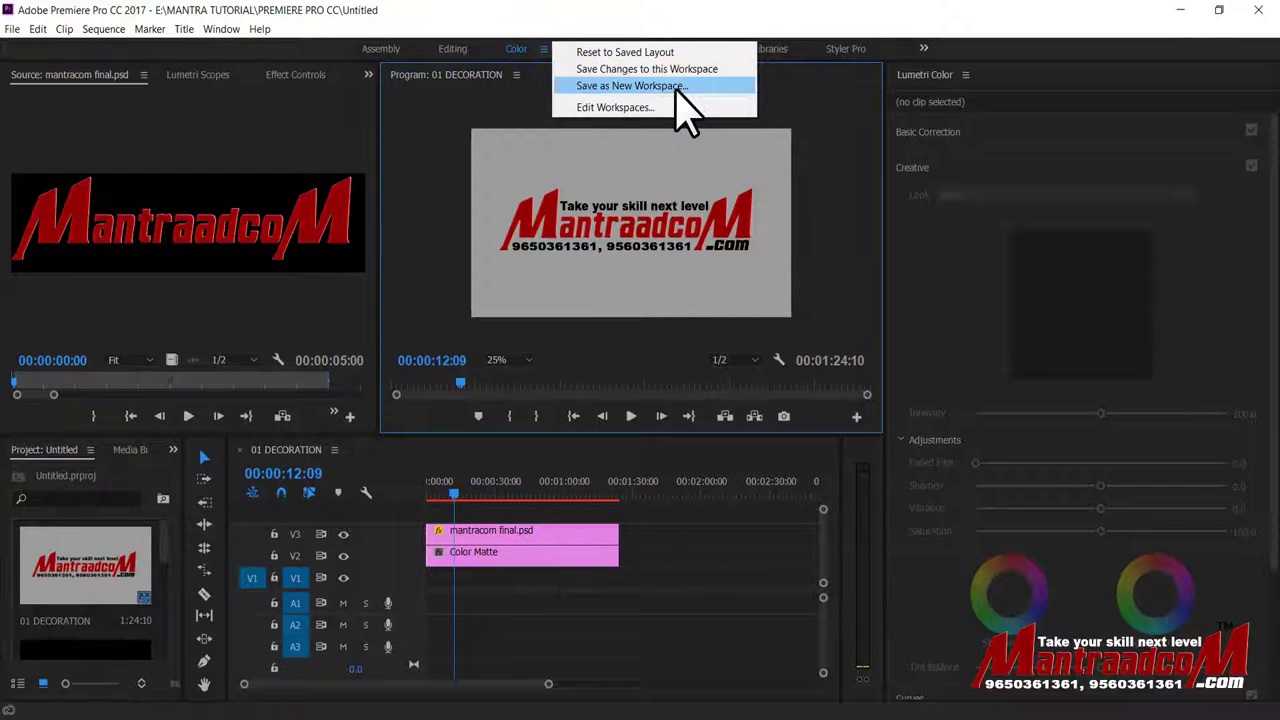
# Save the layout as new workspace 'MANTRA COLOR', then switch back to the Color workspace.
pyautogui.click(676, 87)
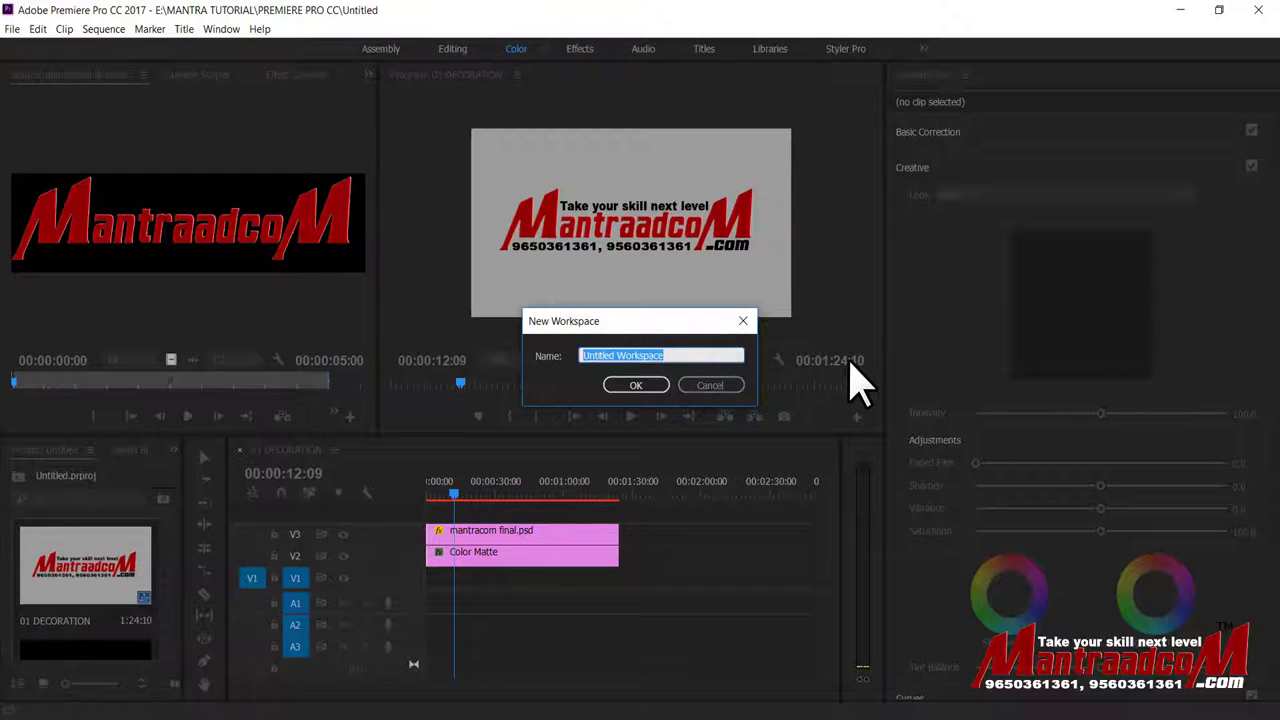
pyautogui.write('MANTRA COLOR')
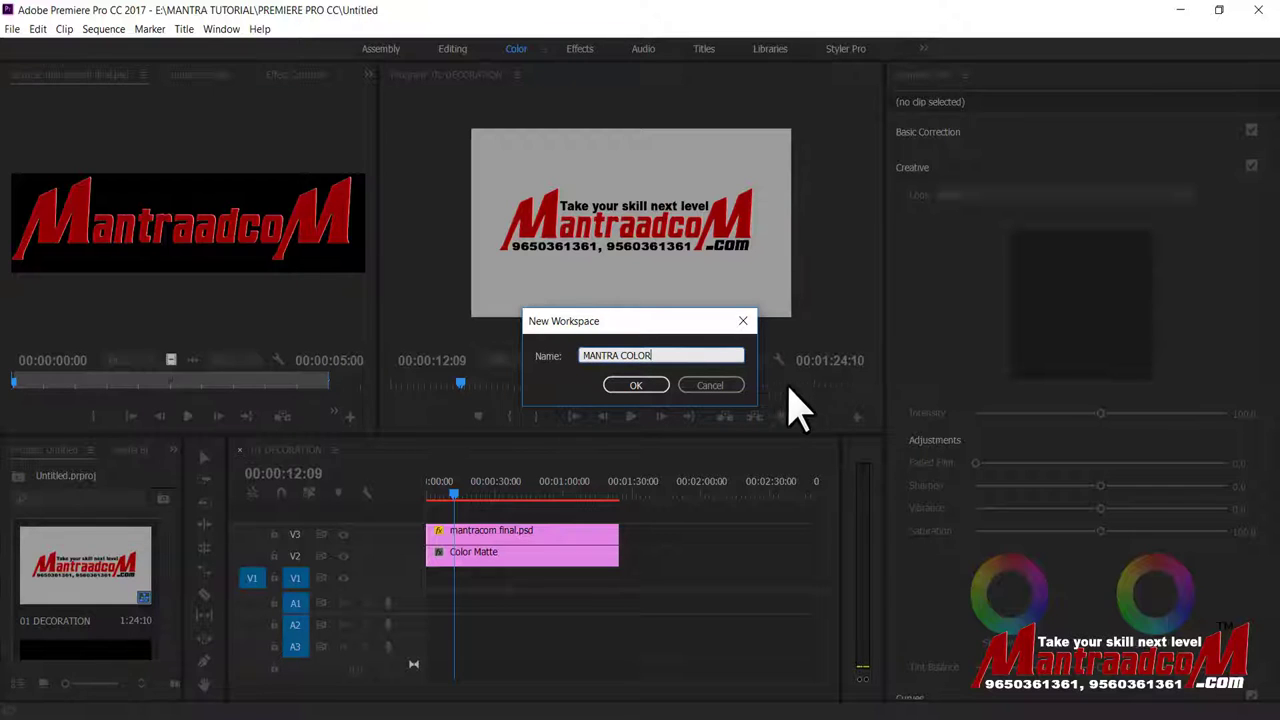
pyautogui.click(645, 385)
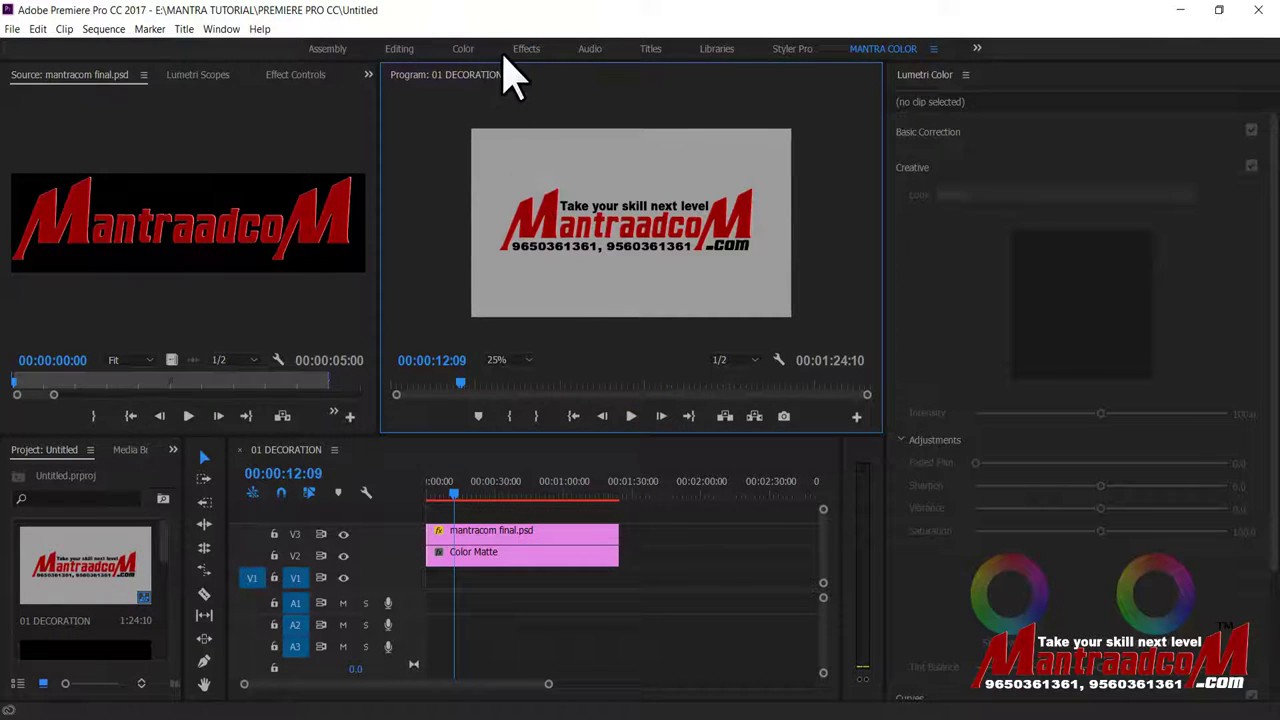
pyautogui.moveTo(935, 75)
pyautogui.mouseDown()
pyautogui.moveTo(468, 57)
pyautogui.moveTo(880, 52)
pyautogui.mouseUp()
pyautogui.click(465, 49)
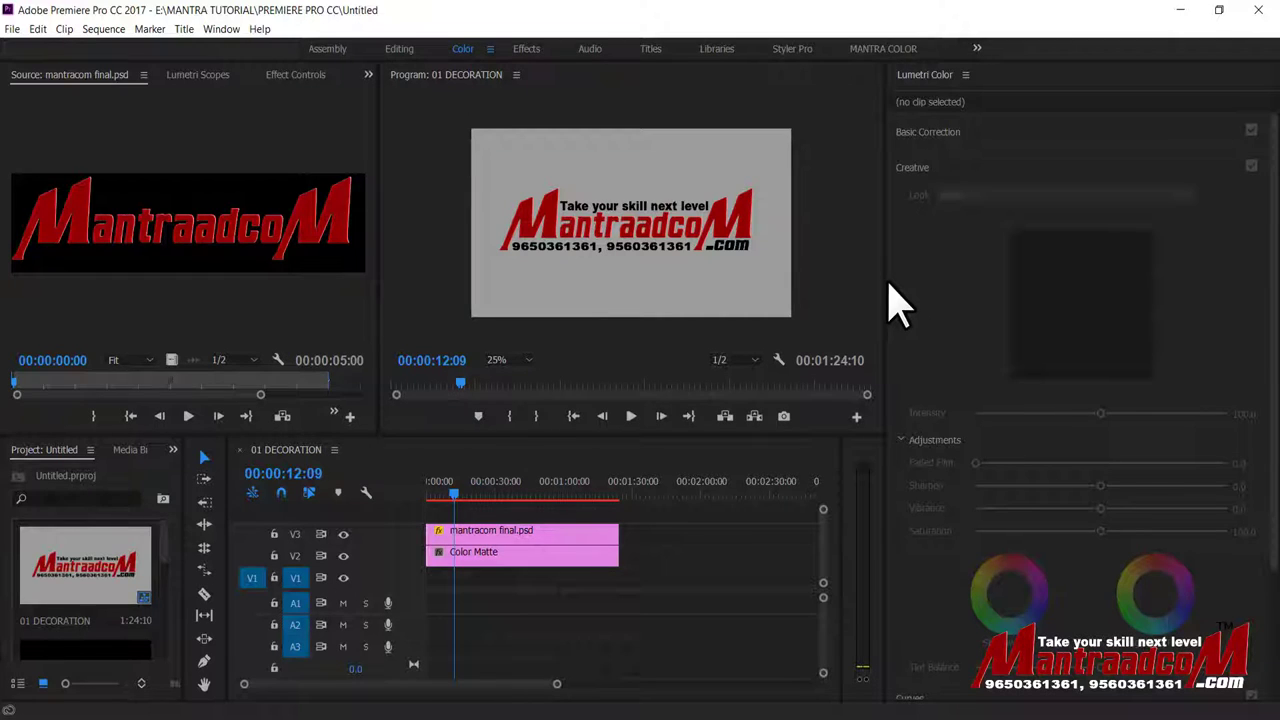
# Return to the Color workspace and reset it to its saved layout.
pyautogui.click(525, 48)
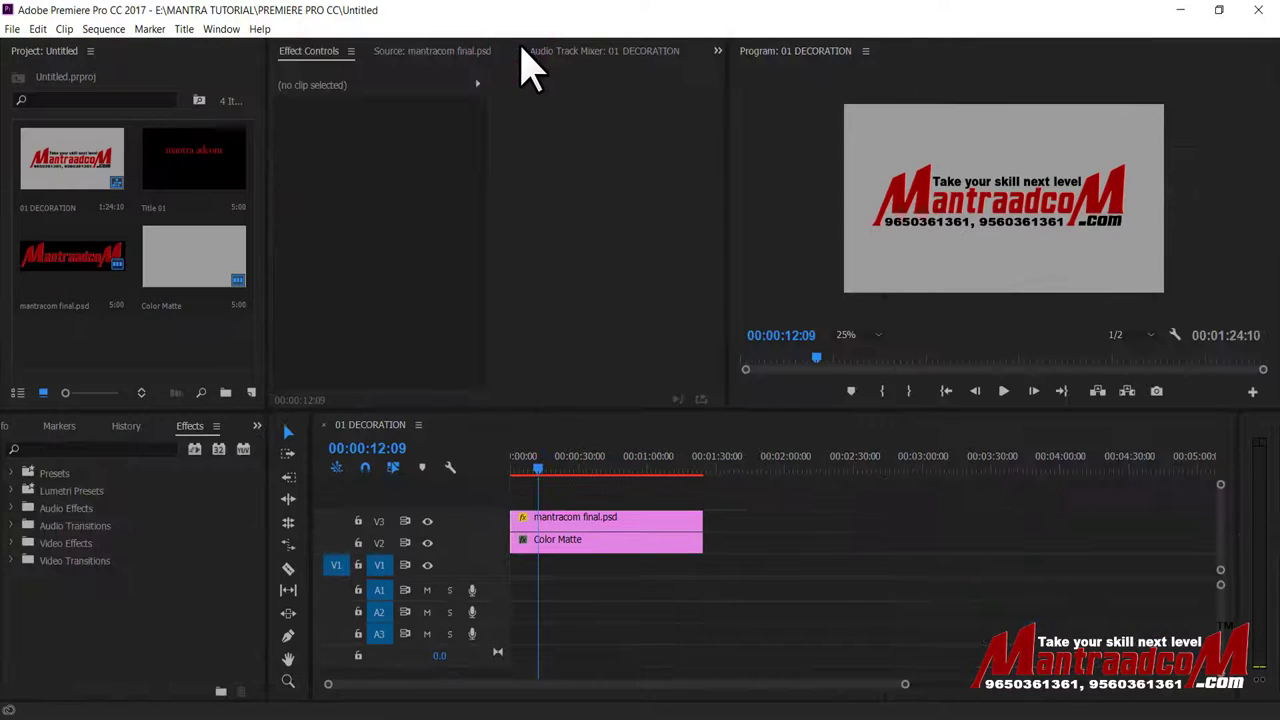
pyautogui.click(221, 29)
pyautogui.moveTo(300, 44)
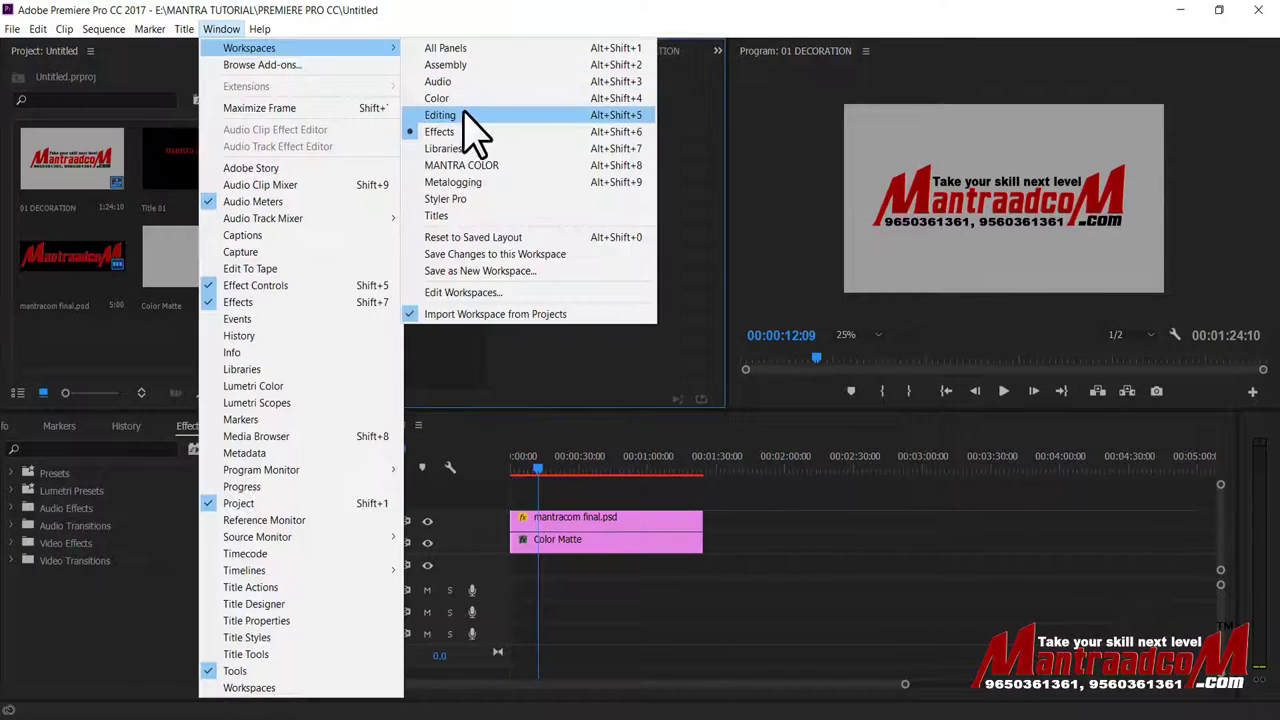
pyautogui.click(474, 98)
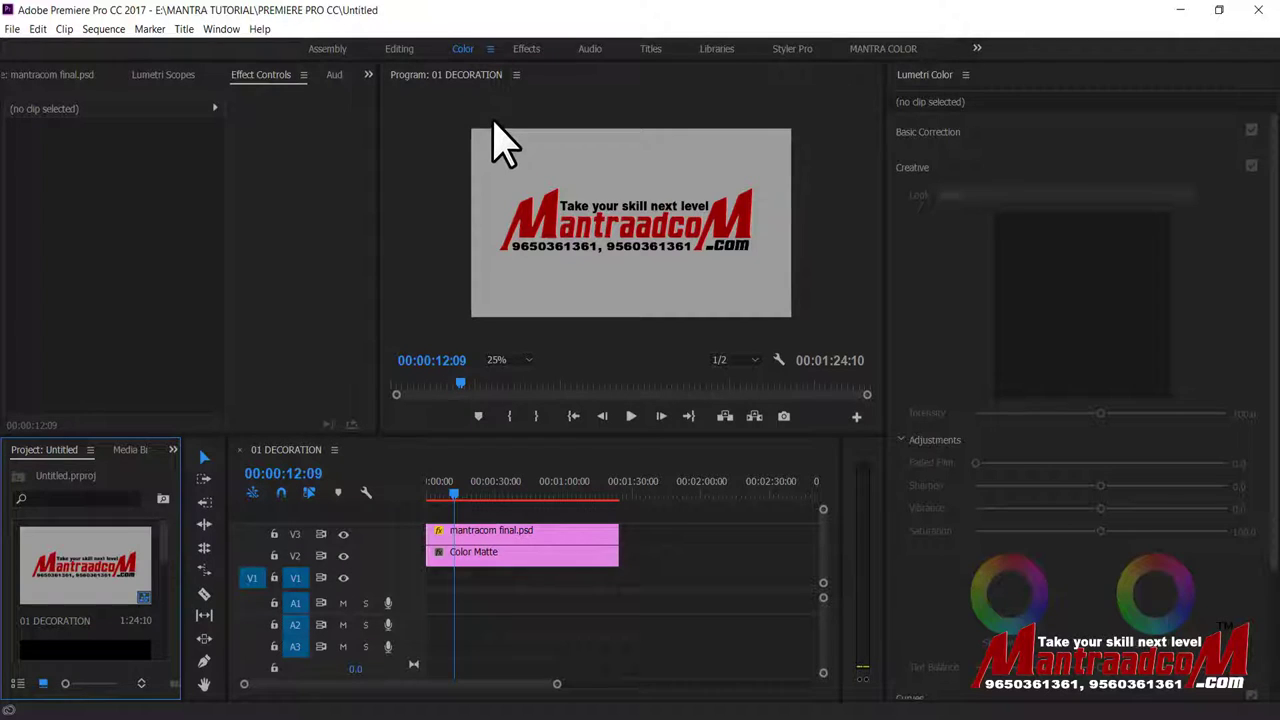
pyautogui.click(490, 49)
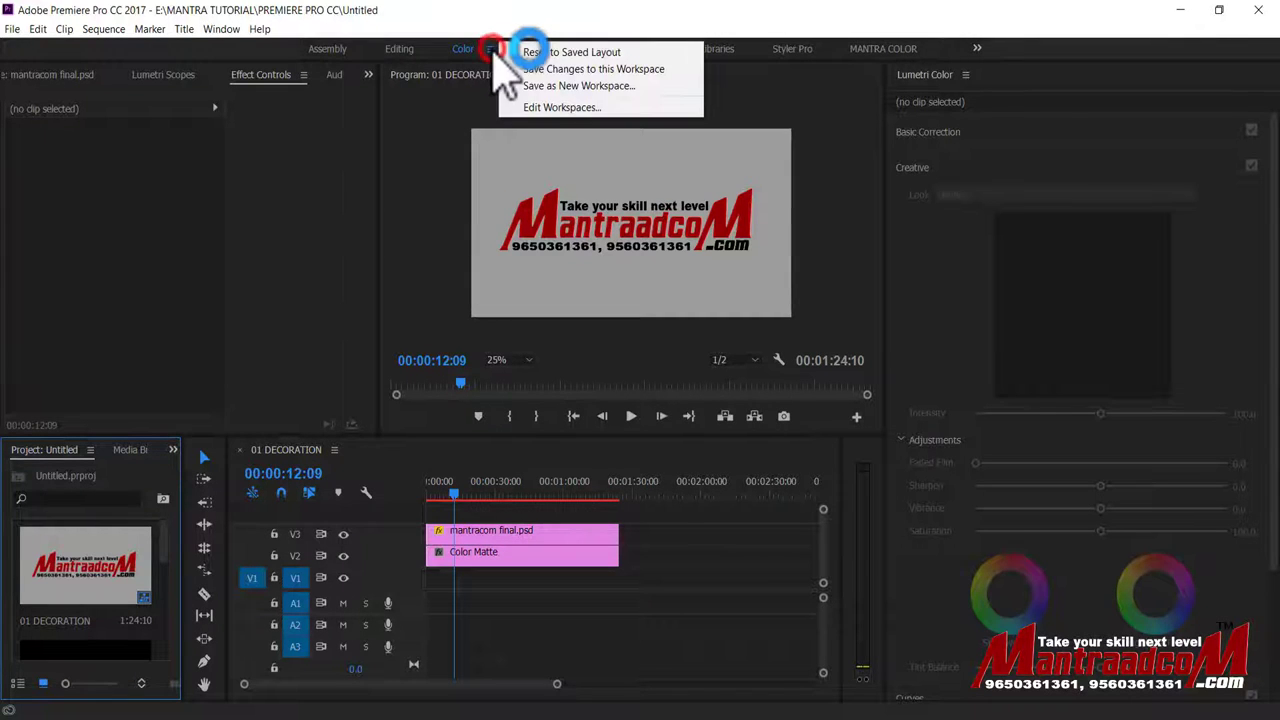
pyautogui.click(590, 54)
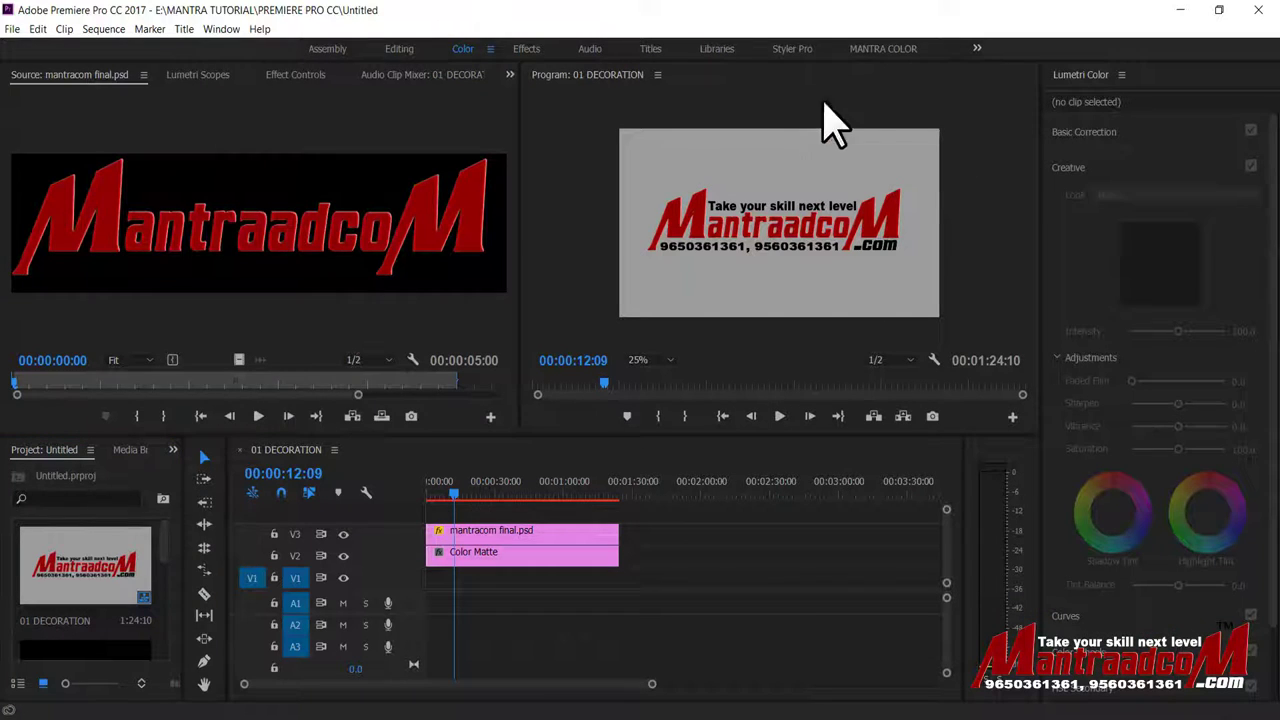
# Compare the MANTRA COLOR workspace against the reset Color workspace by switching between them.
pyautogui.click(905, 50)
pyautogui.click(893, 50)
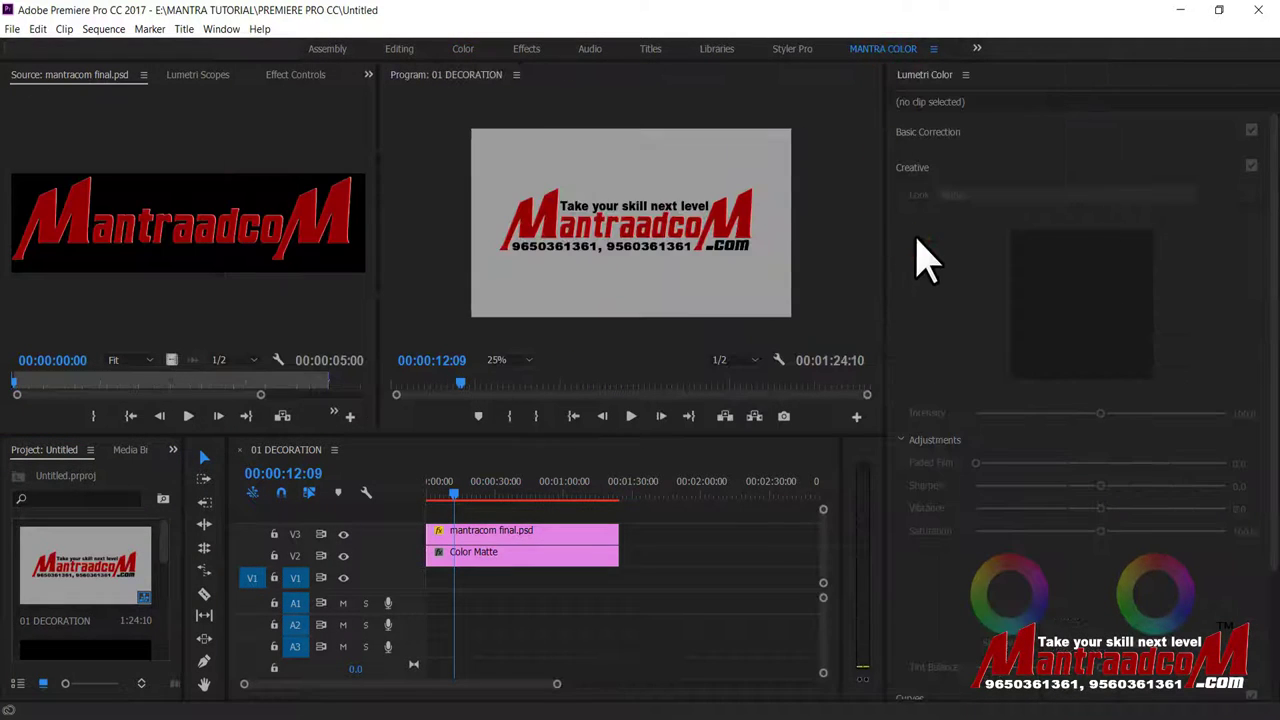
pyautogui.click(1023, 335)
pyautogui.click(612, 300)
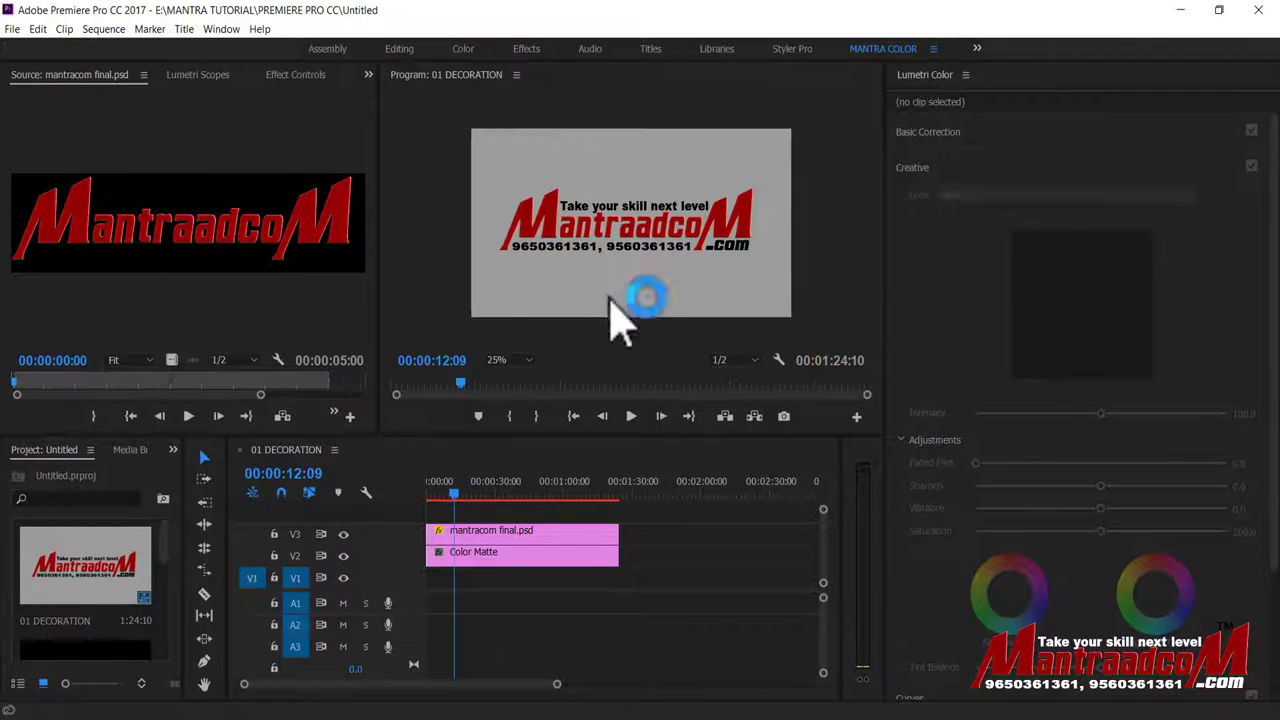
pyautogui.click(462, 48)
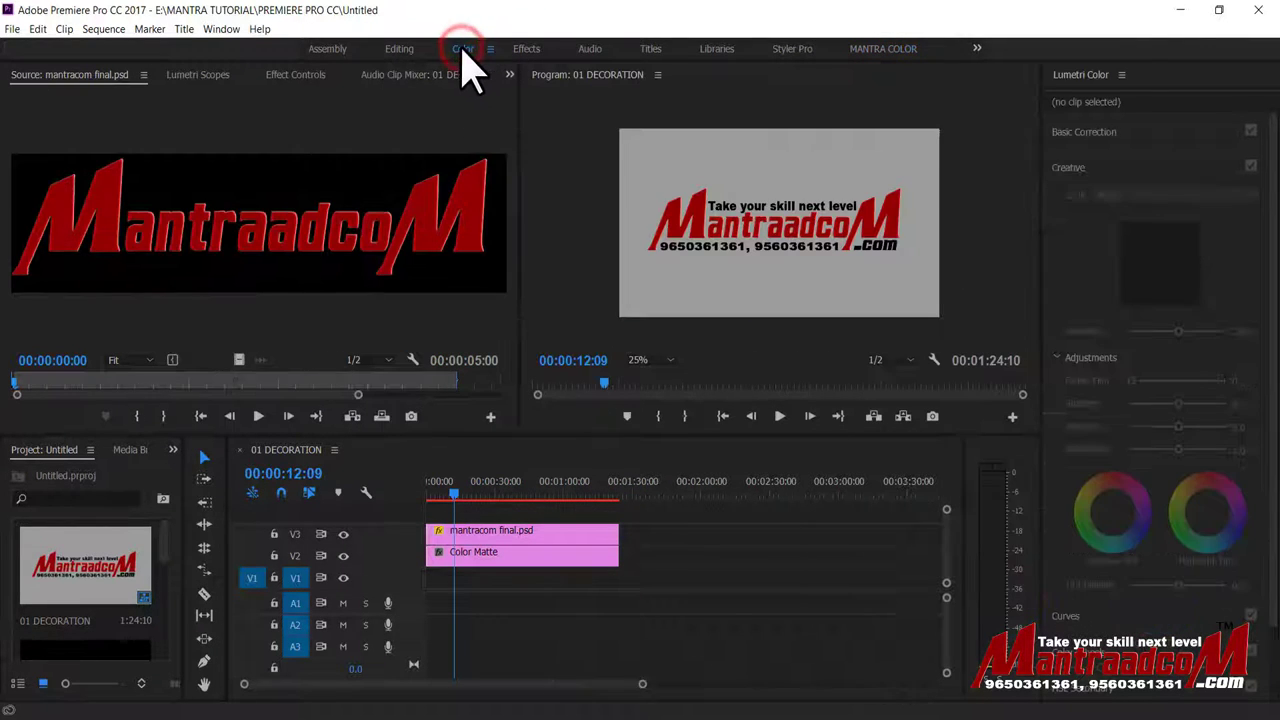
pyautogui.click(583, 272)
pyautogui.click(528, 49)
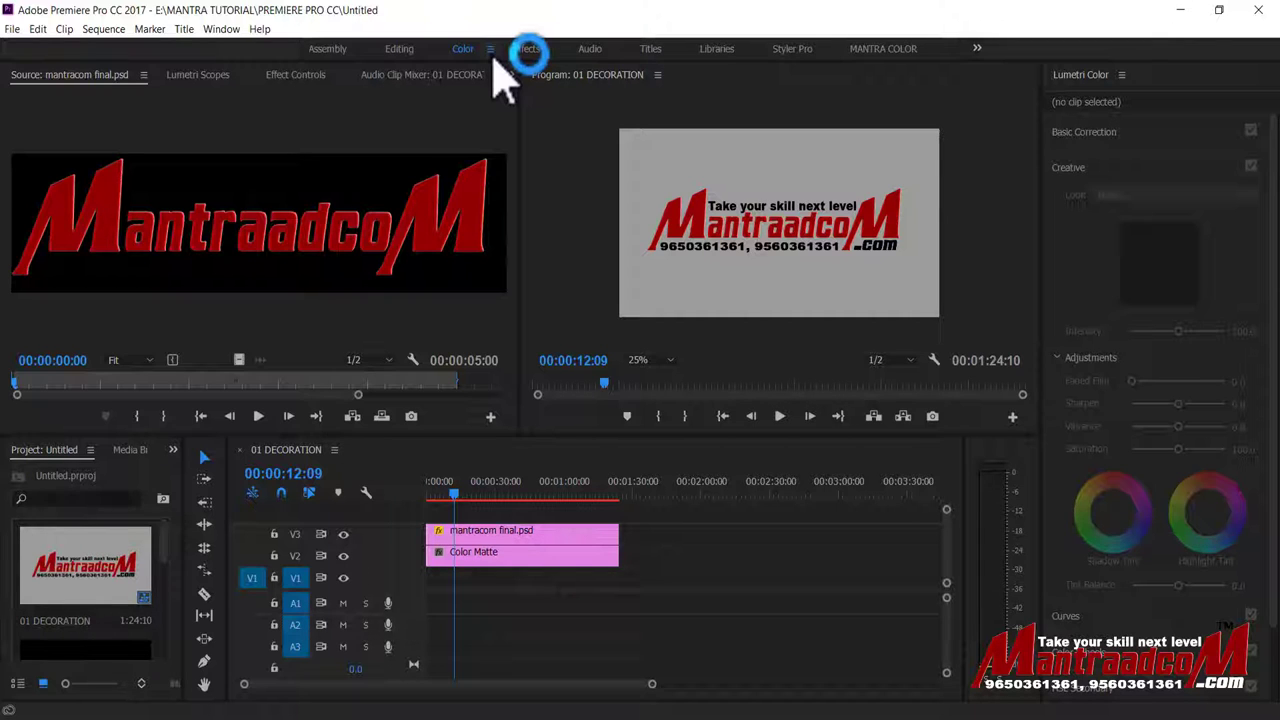
# Check that Window > Workspaces lists the saved MANTRA COLOR workspace.
pyautogui.click(490, 49)
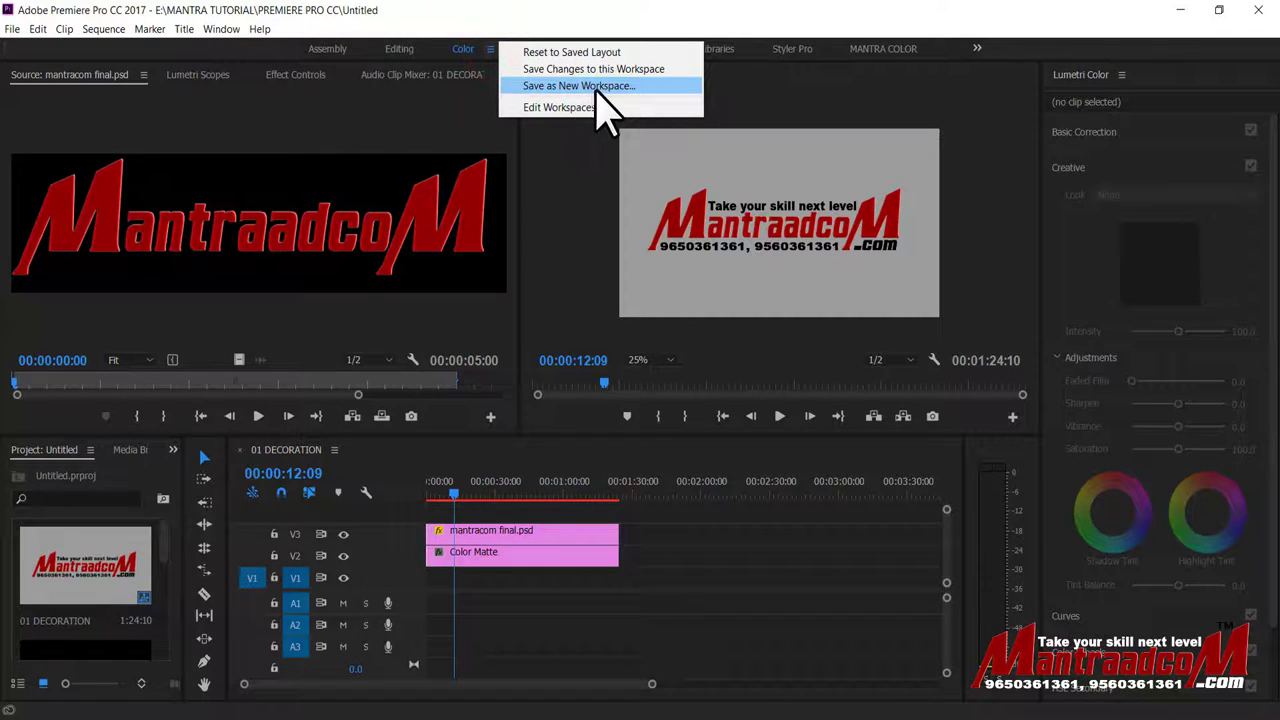
pyautogui.click(417, 29)
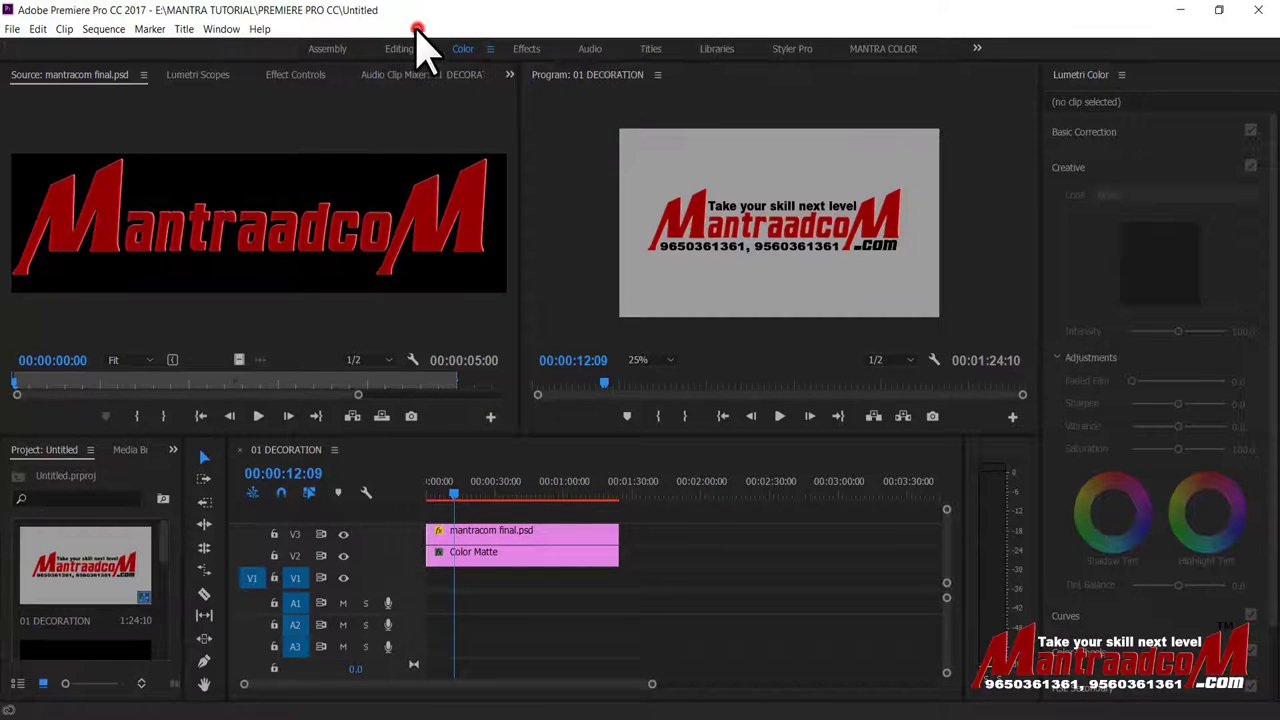
pyautogui.click(221, 29)
pyautogui.click(393, 49)
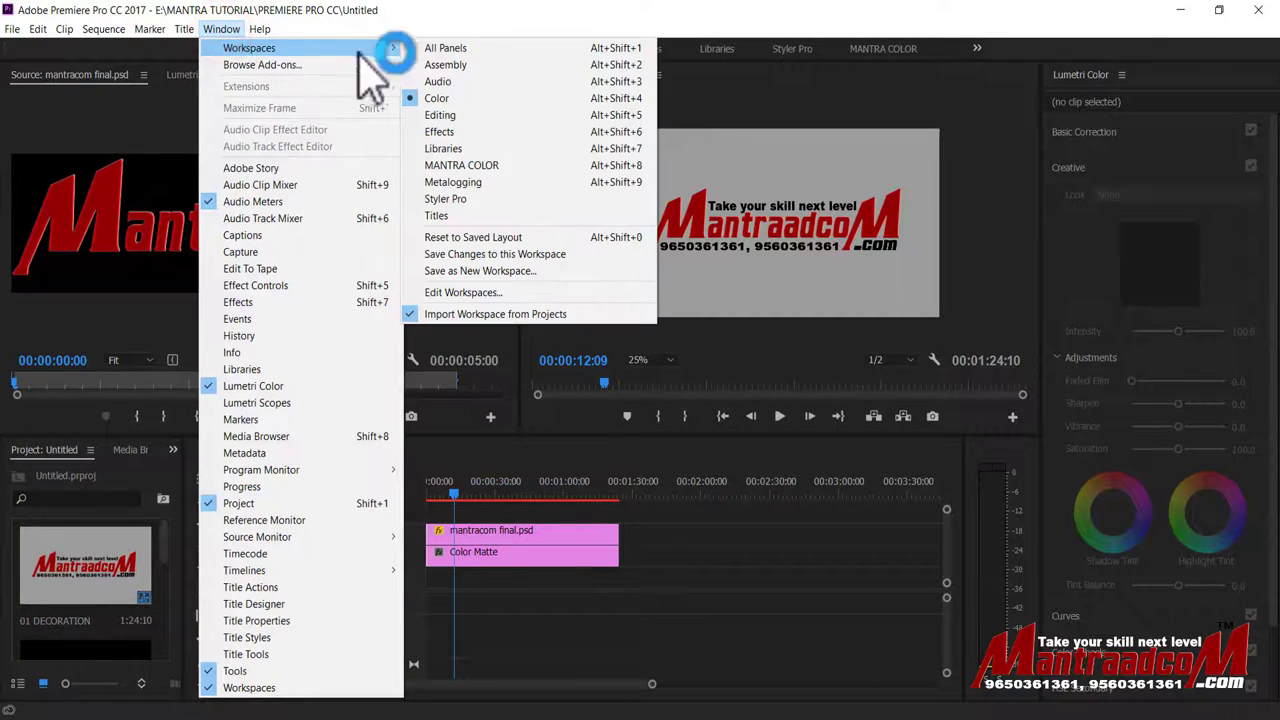
pyautogui.click(742, 82)
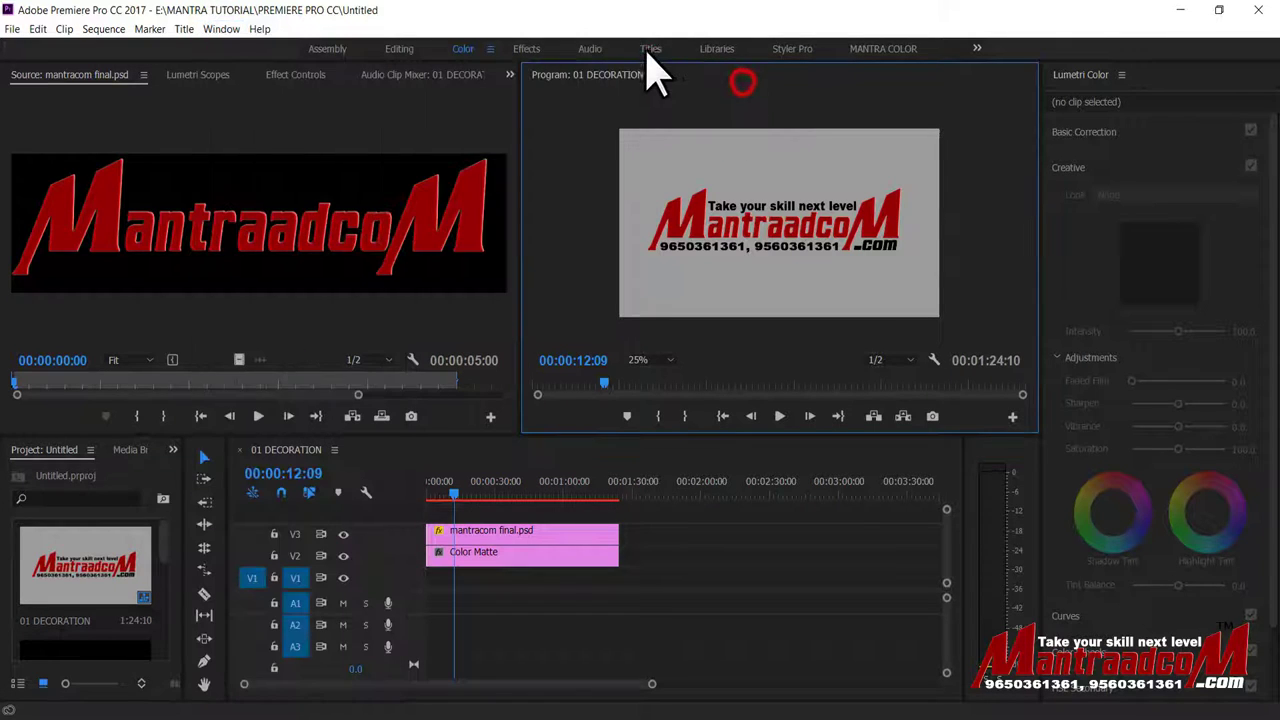
# Switch to the Audio workspace and open Edit Workspaces from its options menu.
pyautogui.click(590, 49)
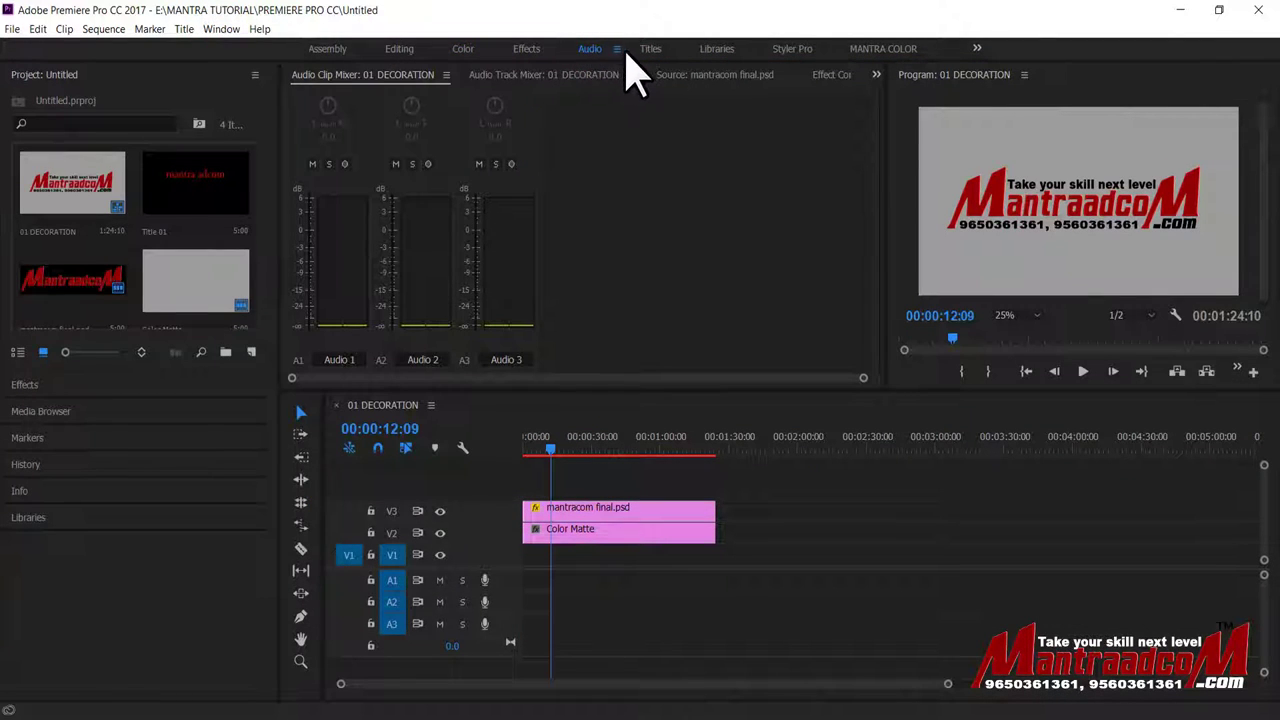
pyautogui.click(617, 49)
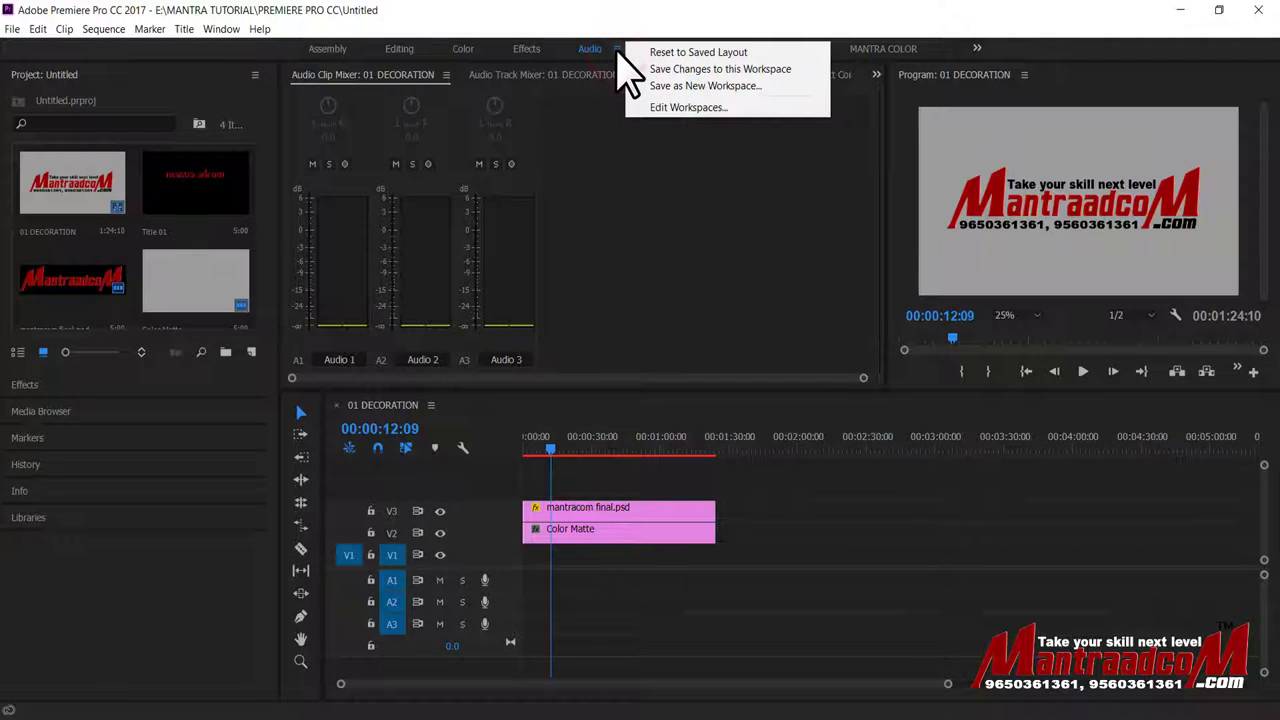
pyautogui.click(713, 90)
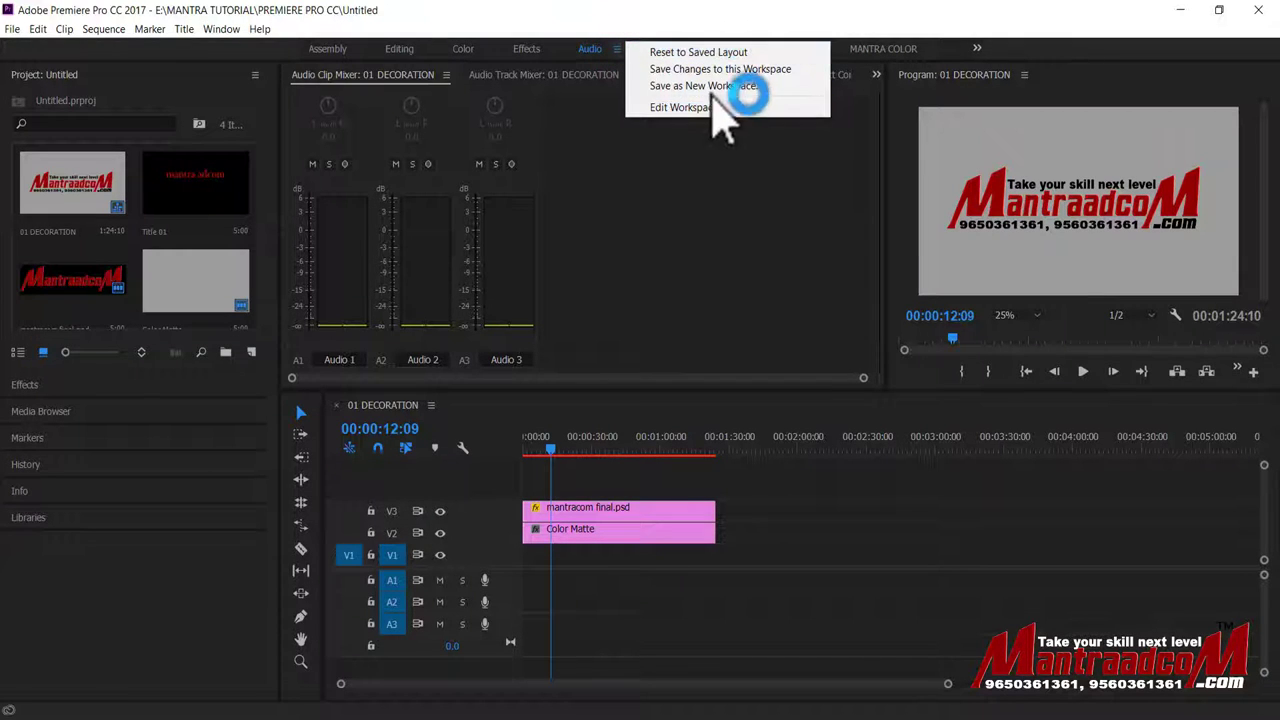
pyautogui.click(660, 188)
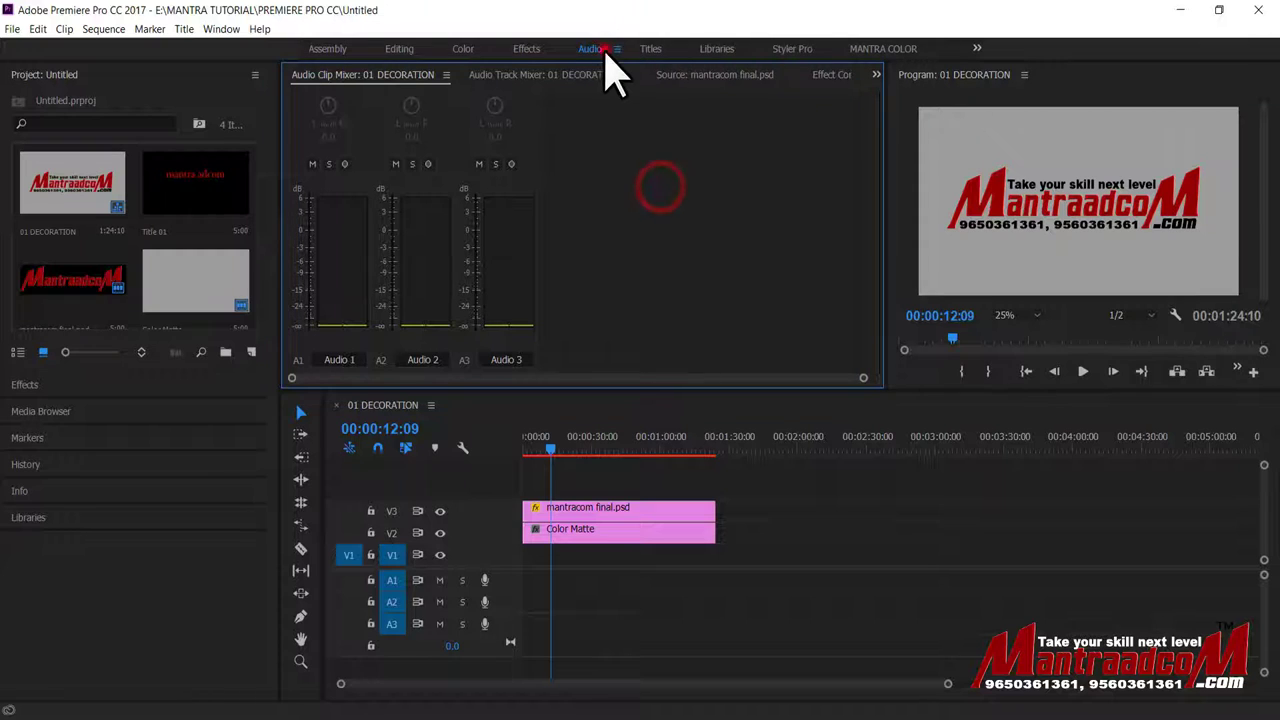
pyautogui.click(614, 49)
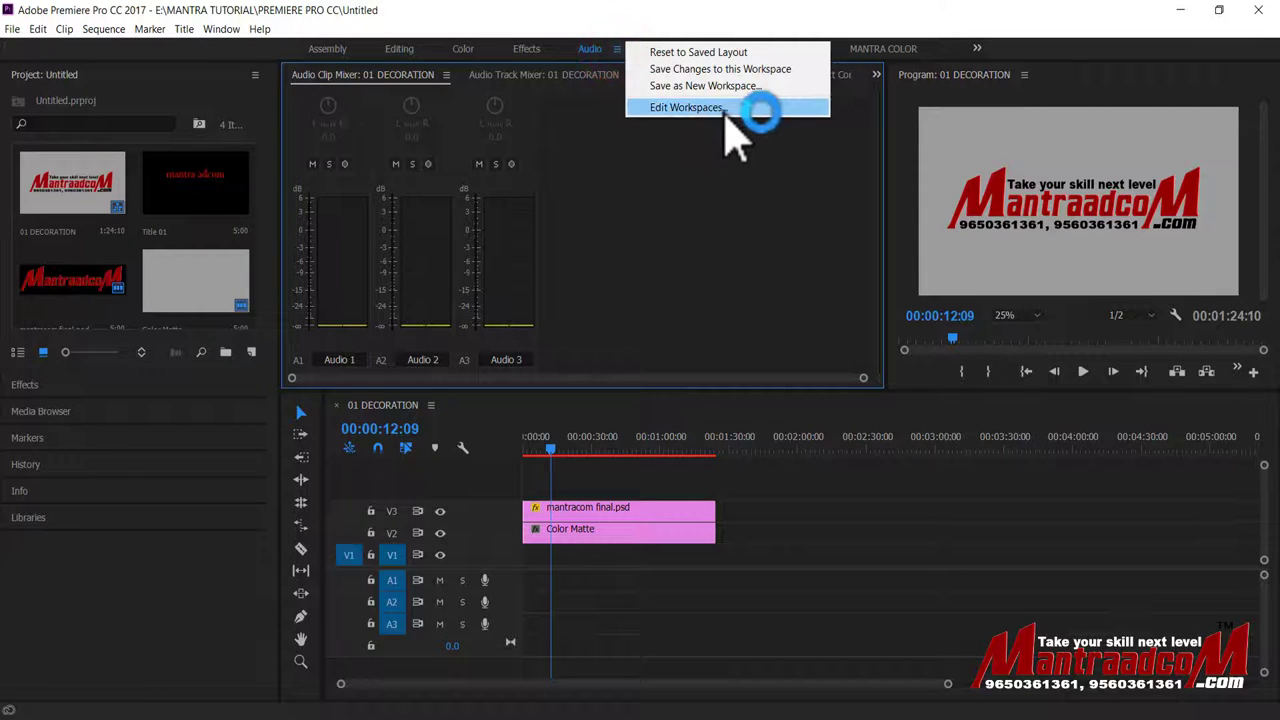
pyautogui.click(726, 108)
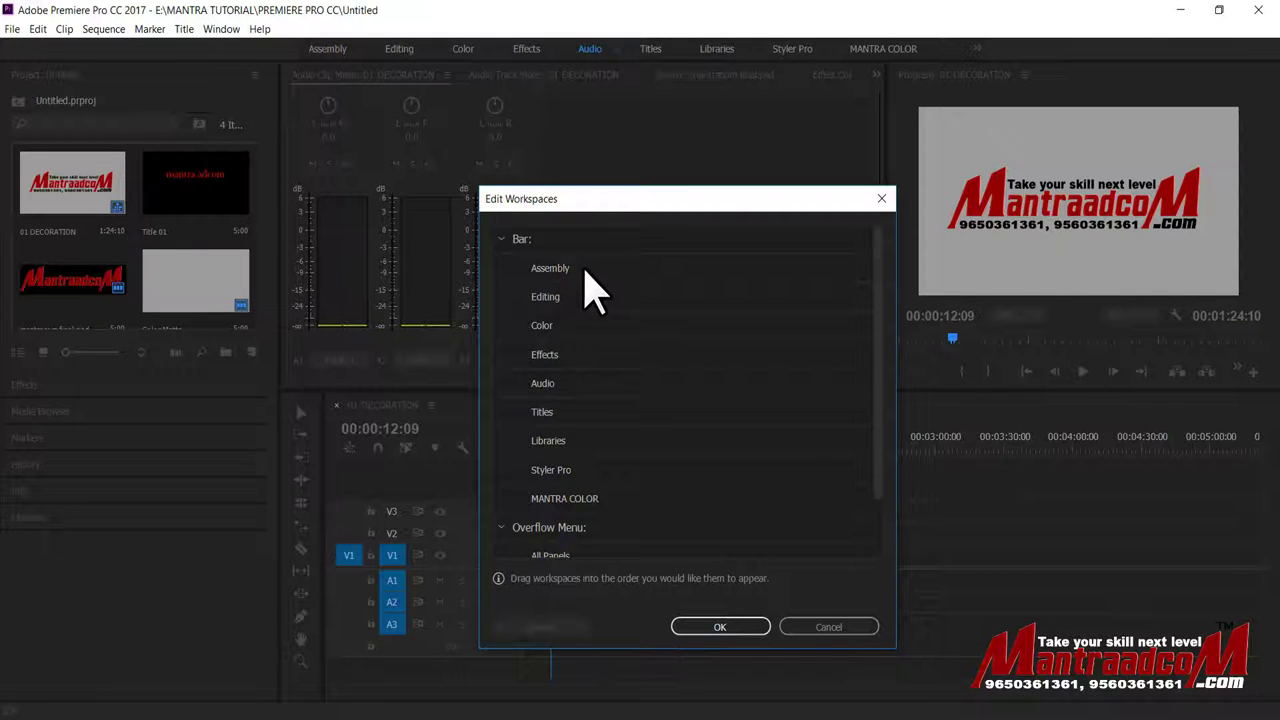
pyautogui.scroll(-1, 590, 428)
pyautogui.click(588, 402)
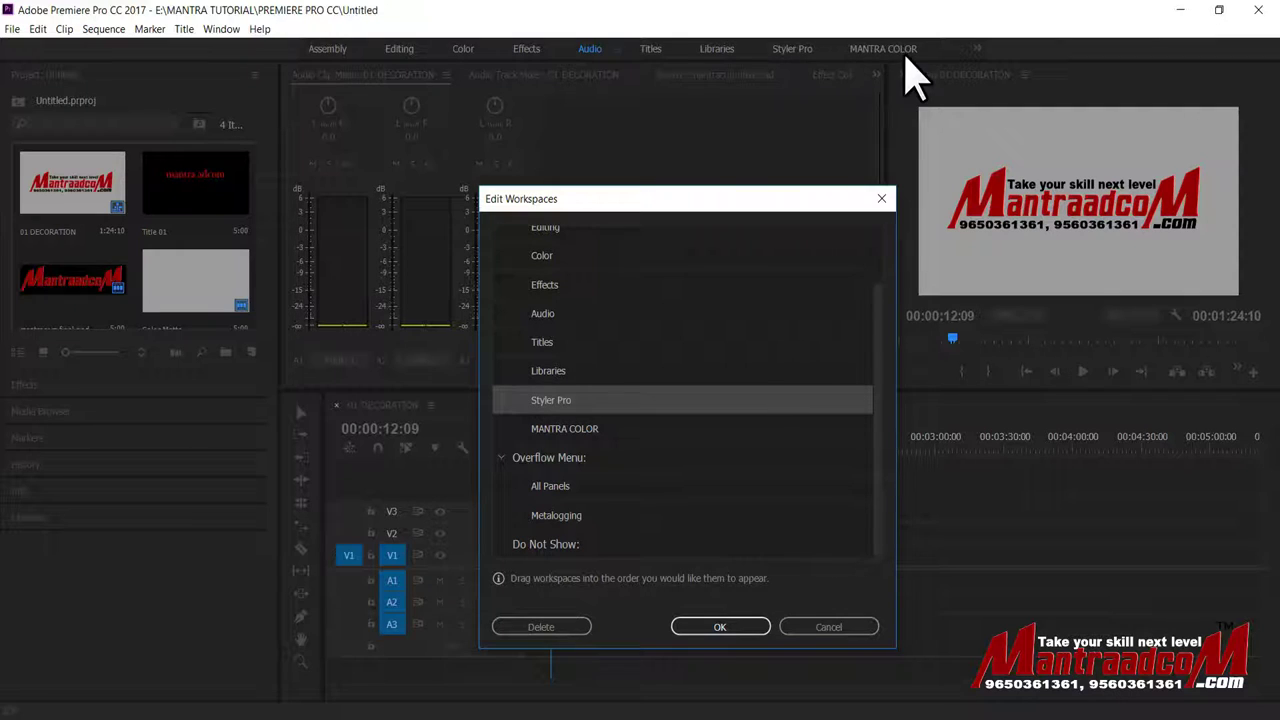
pyautogui.click(823, 627)
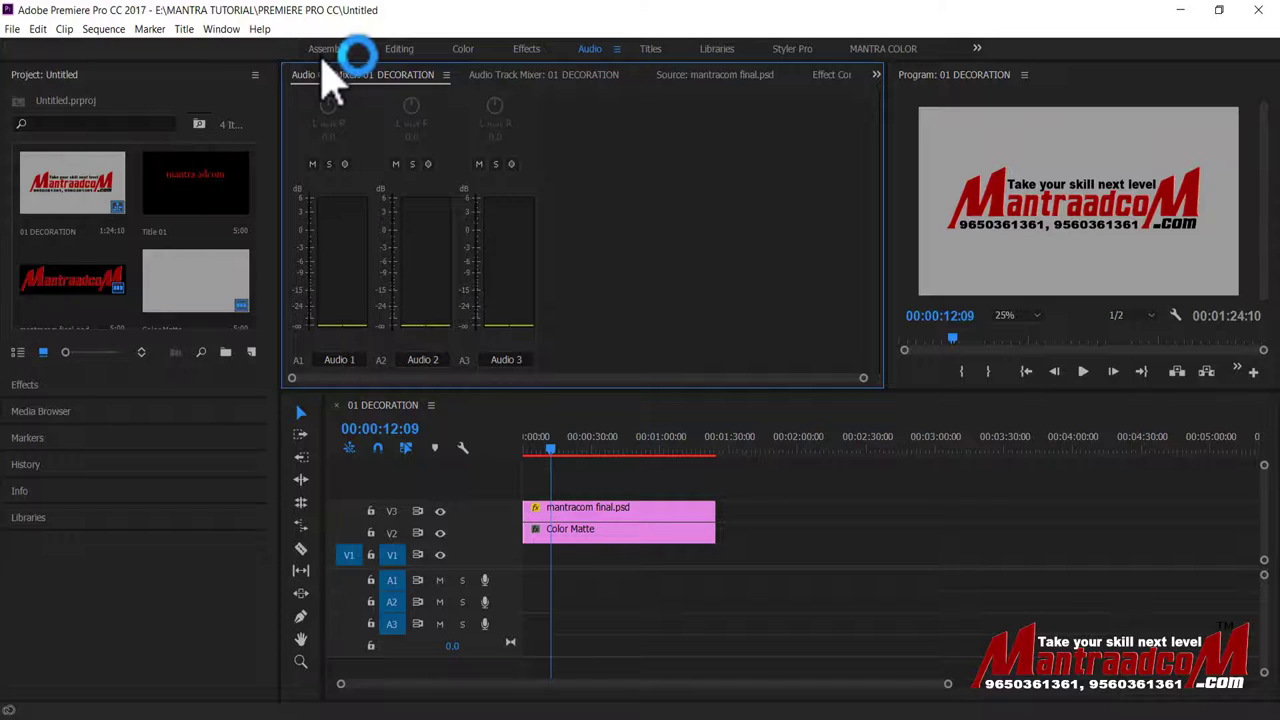
# Show Window > Workspaces, confirming MANTRA COLOR is listed and Audio is current.
pyautogui.click(221, 29)
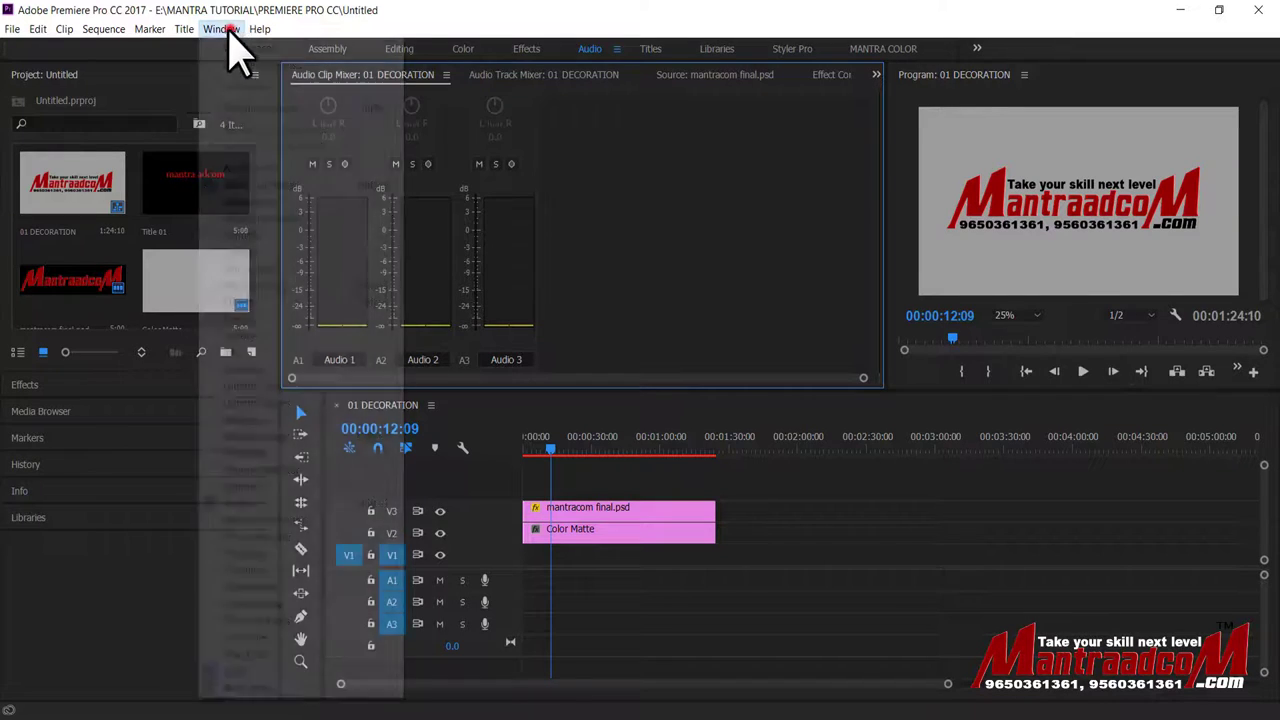
pyautogui.moveTo(255, 48)
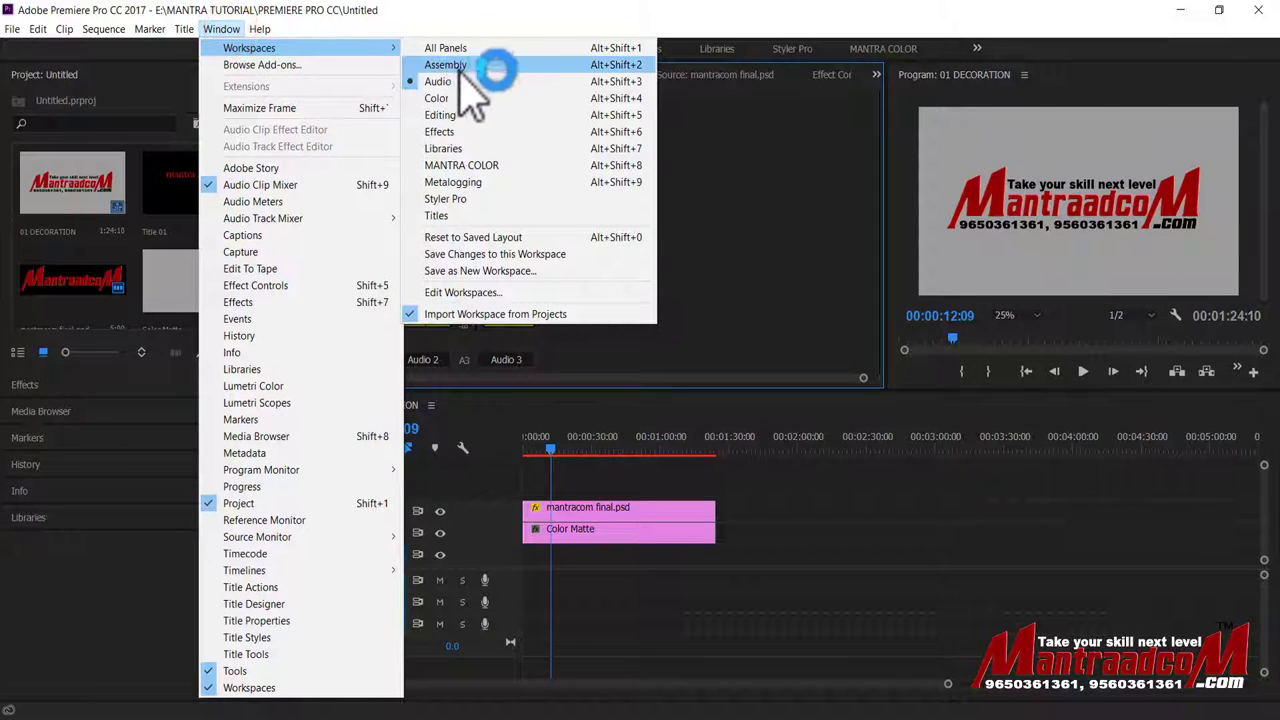